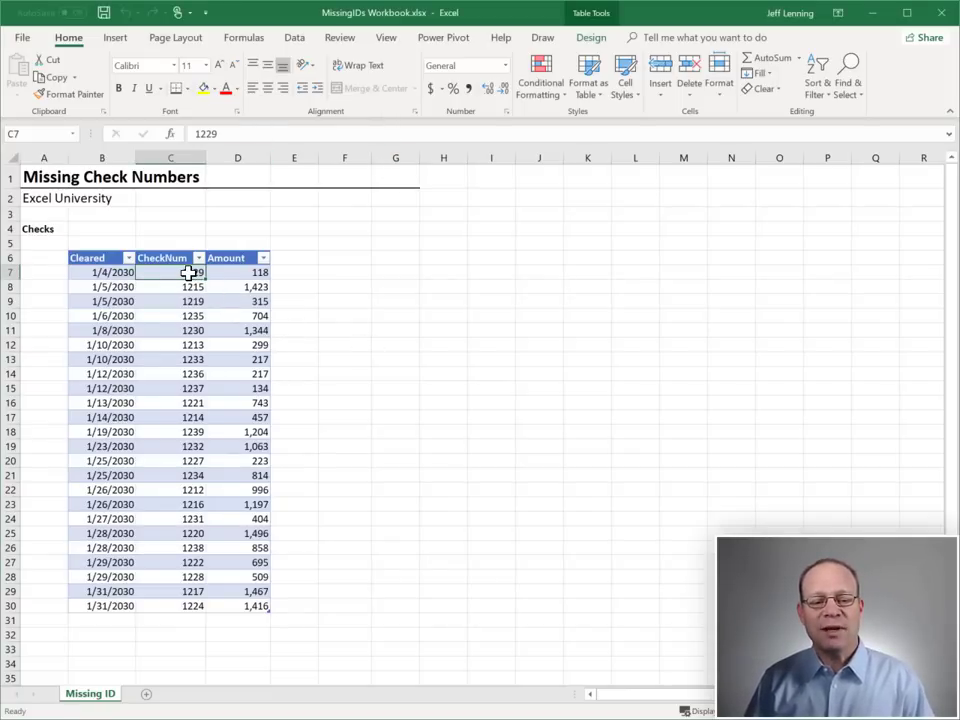
Step: Select the check numbers C7:C30 and point out 1229, 1219, 1236 and 1235
left_click_drag(189, 270, 189, 602)
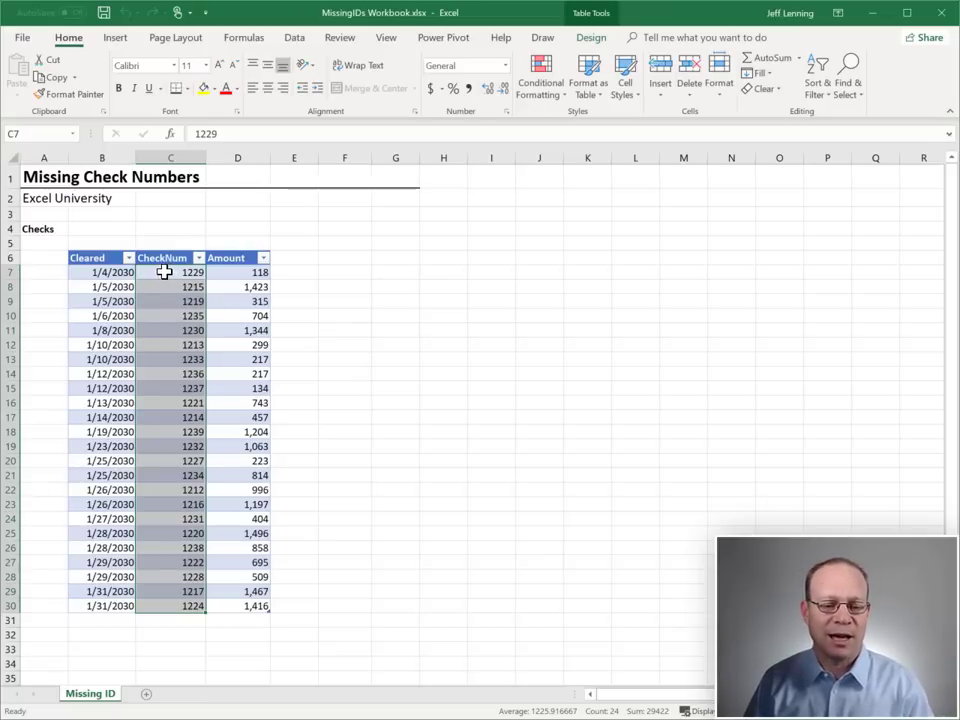
left_click_drag(165, 272, 183, 606)
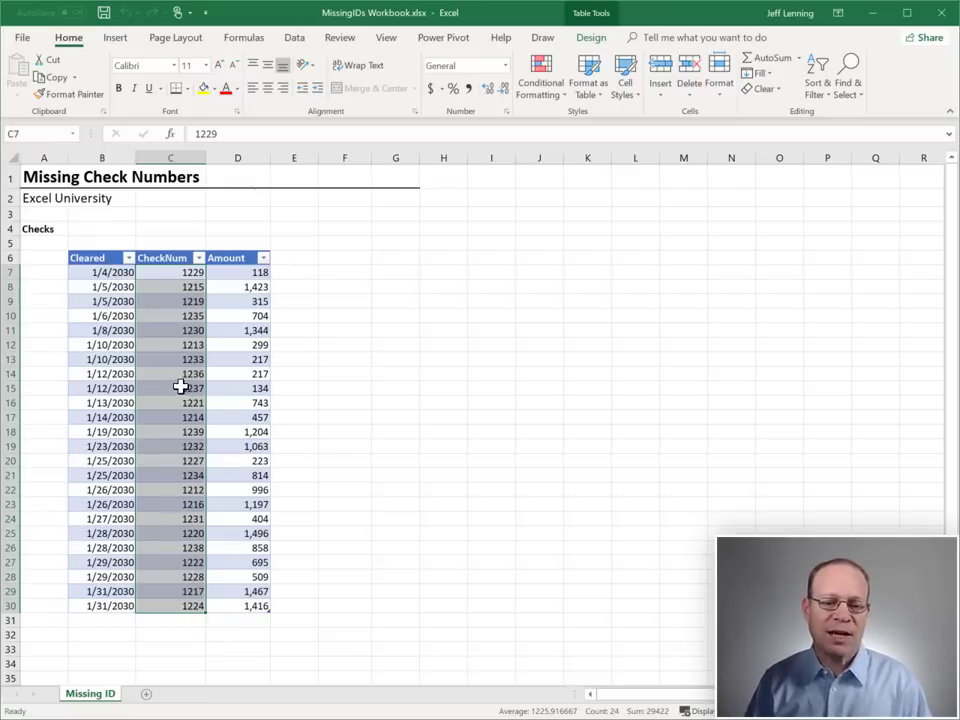
left_click_drag(187, 271, 186, 606)
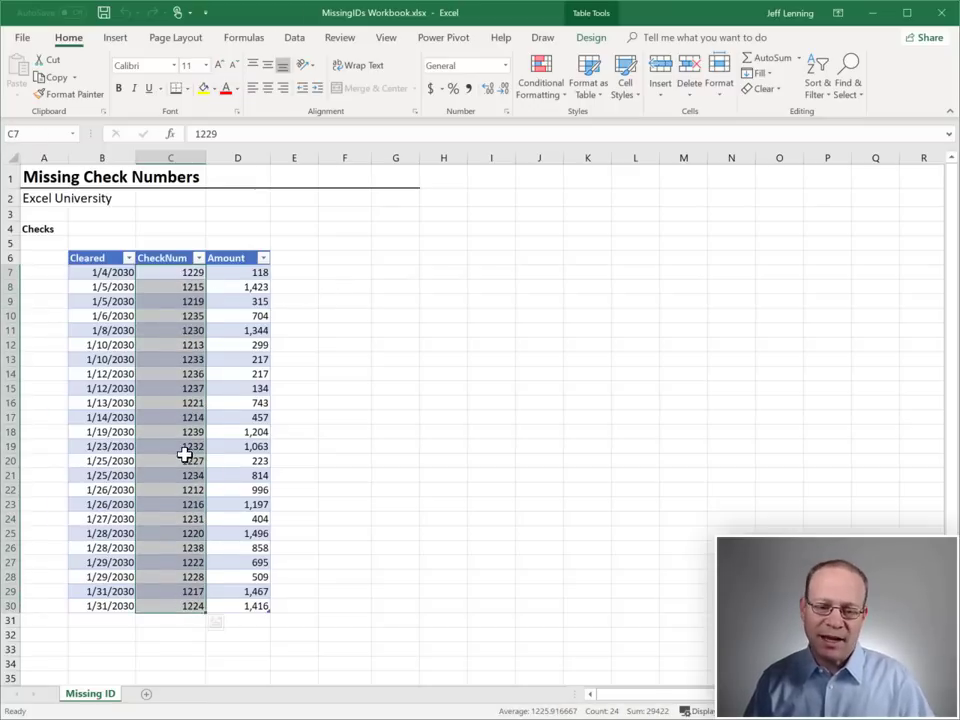
left_click(351, 286)
left_click(190, 290)
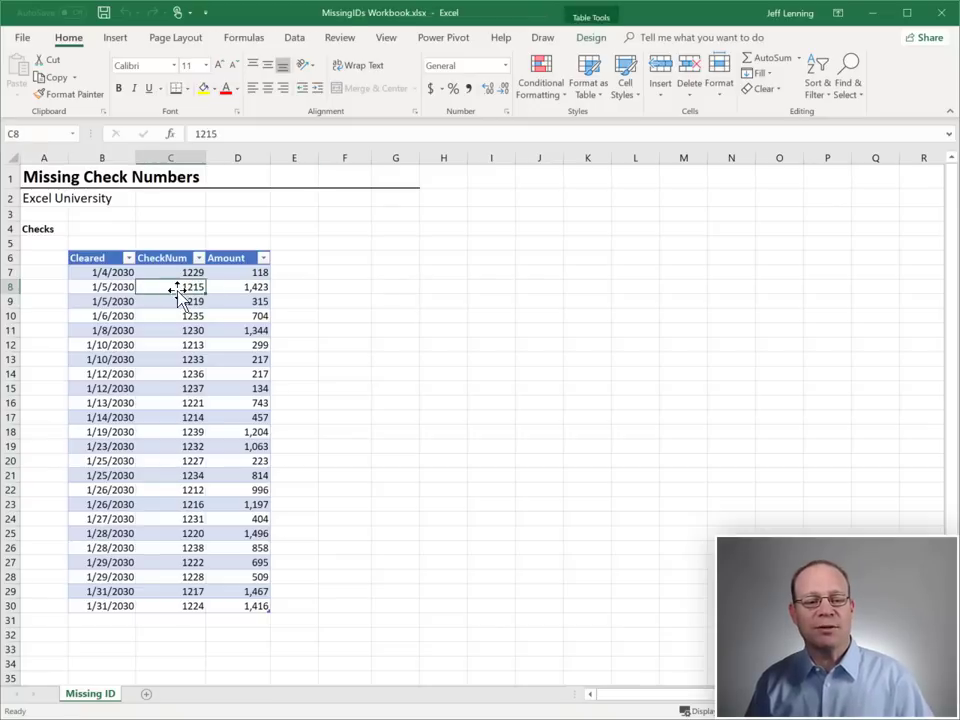
left_click(181, 272)
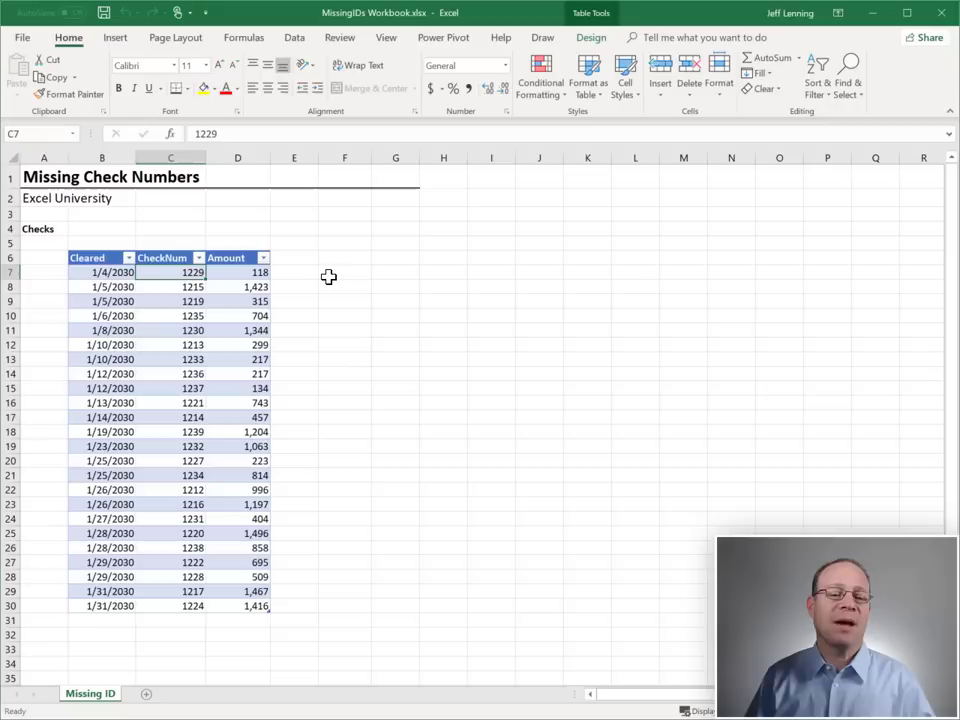
left_click(168, 303)
left_click(192, 373)
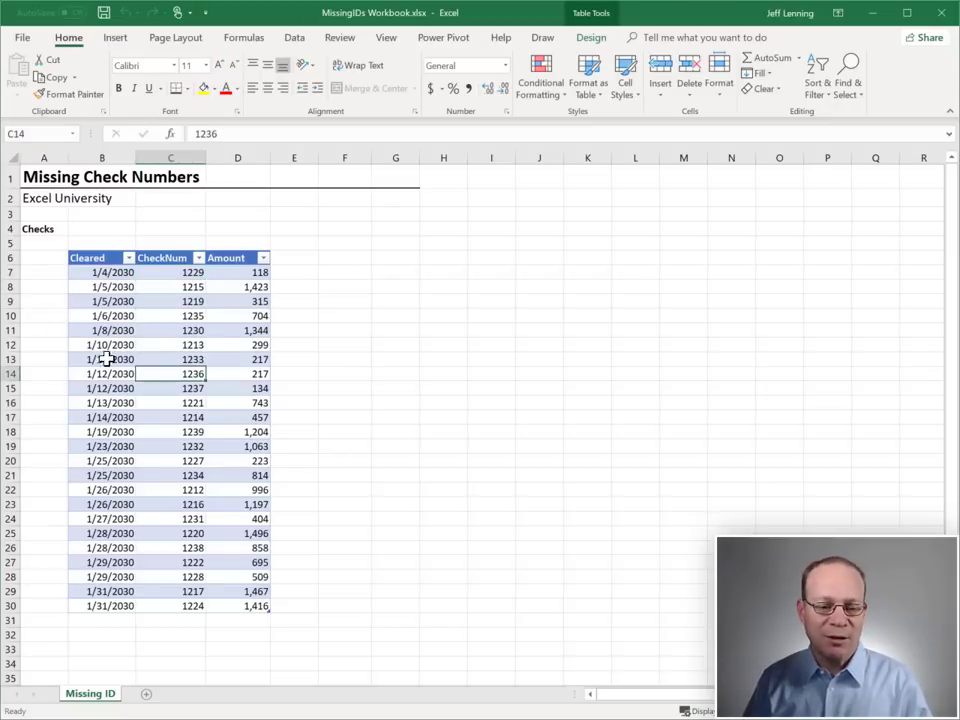
left_click(171, 318)
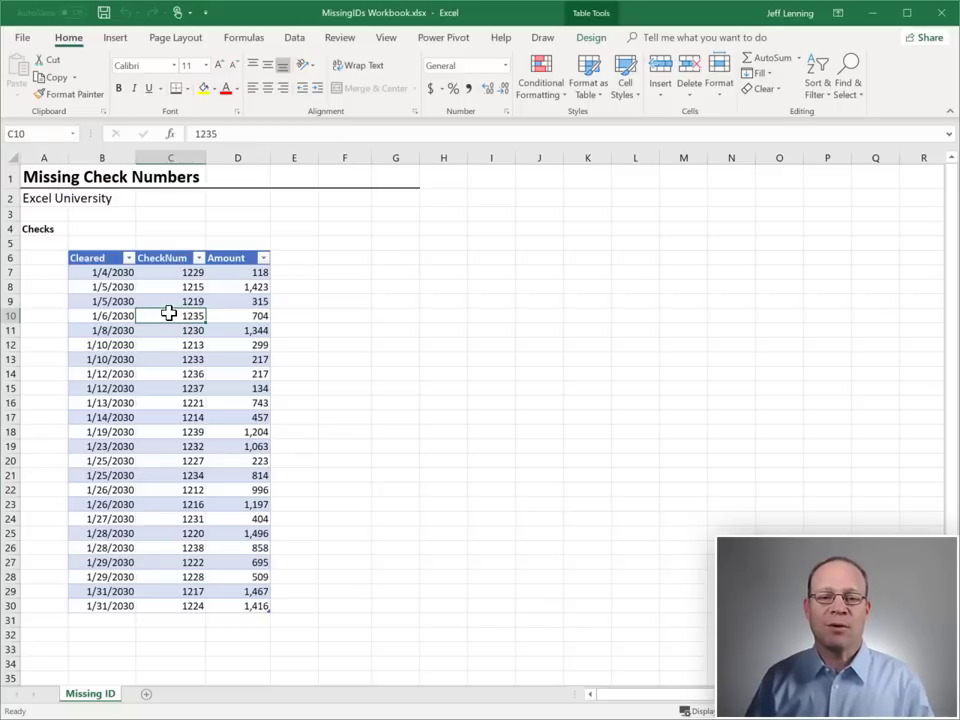
Step: Load the Checks table from range into Power Query as a connection-only Table1 query
left_click(300, 40)
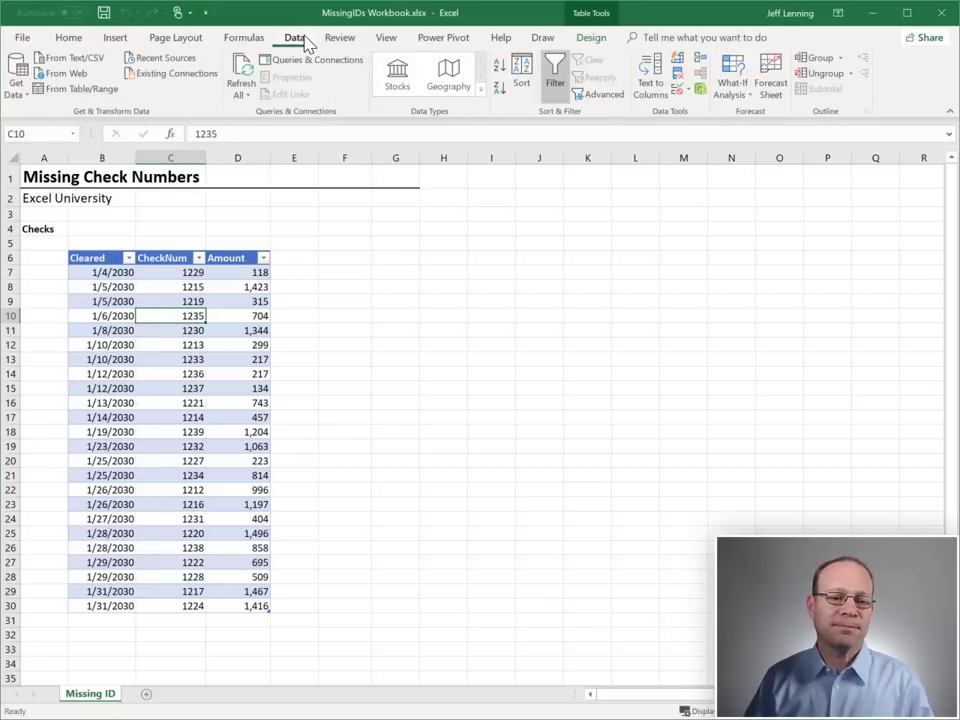
left_click(80, 90)
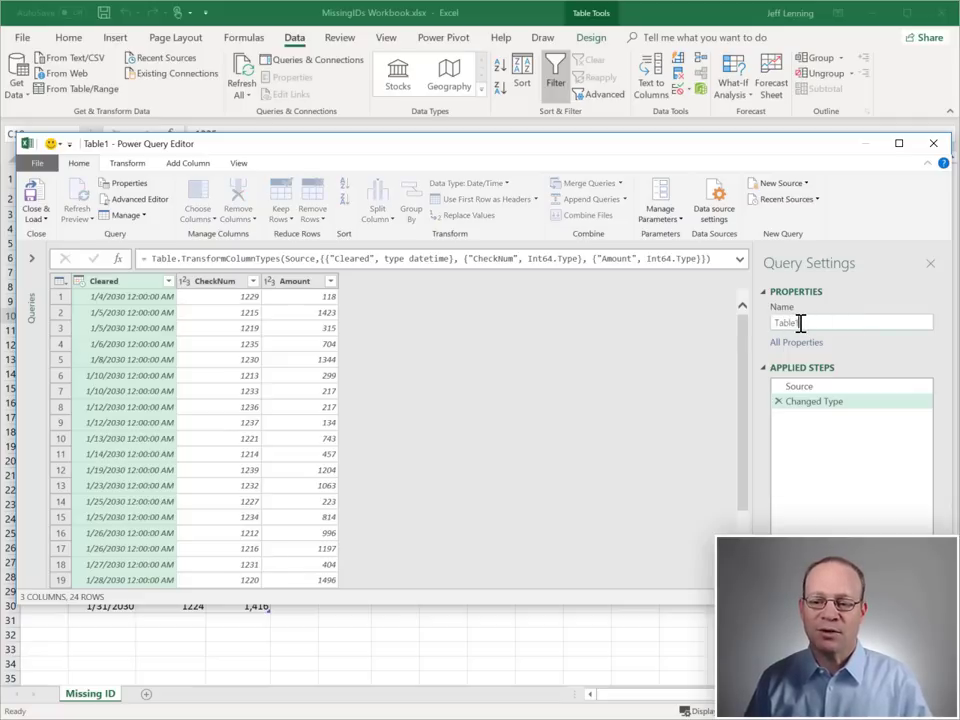
left_click(35, 218)
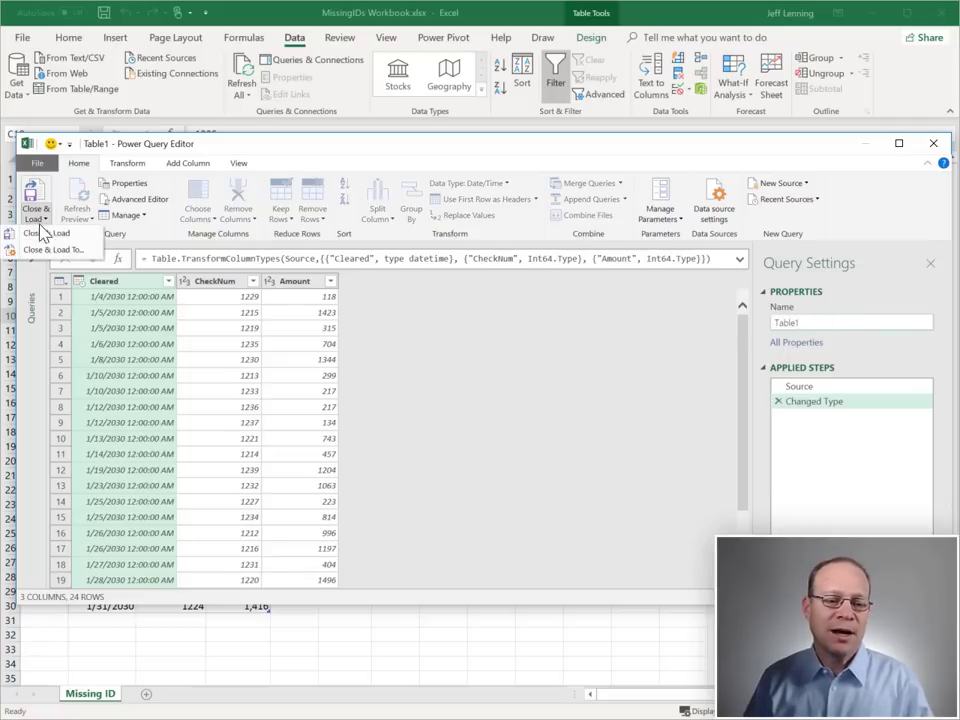
left_click(50, 249)
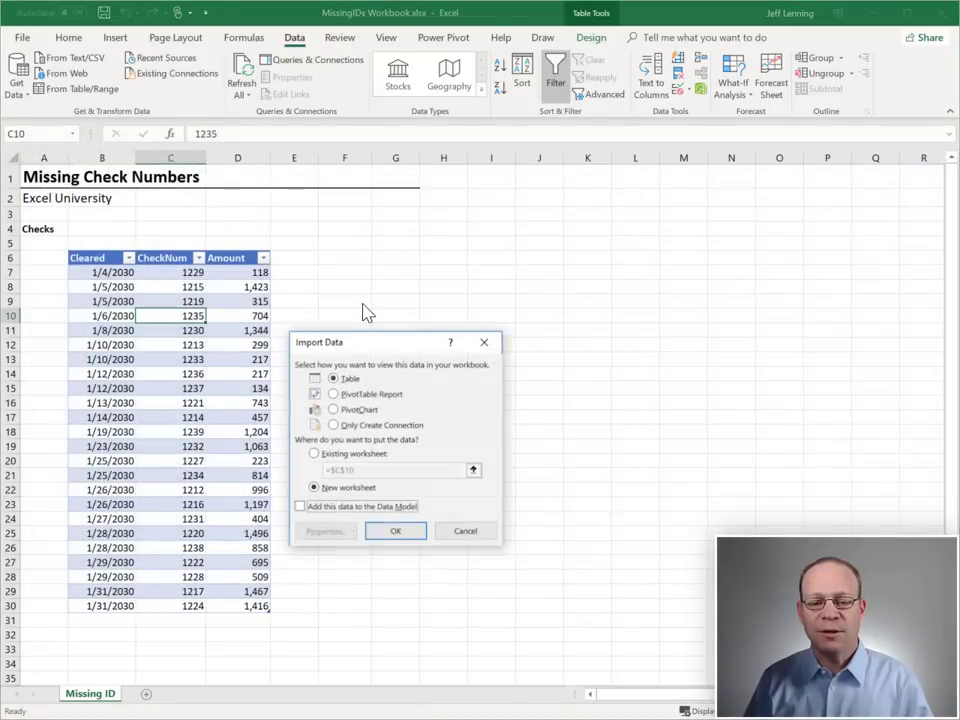
left_click(370, 425)
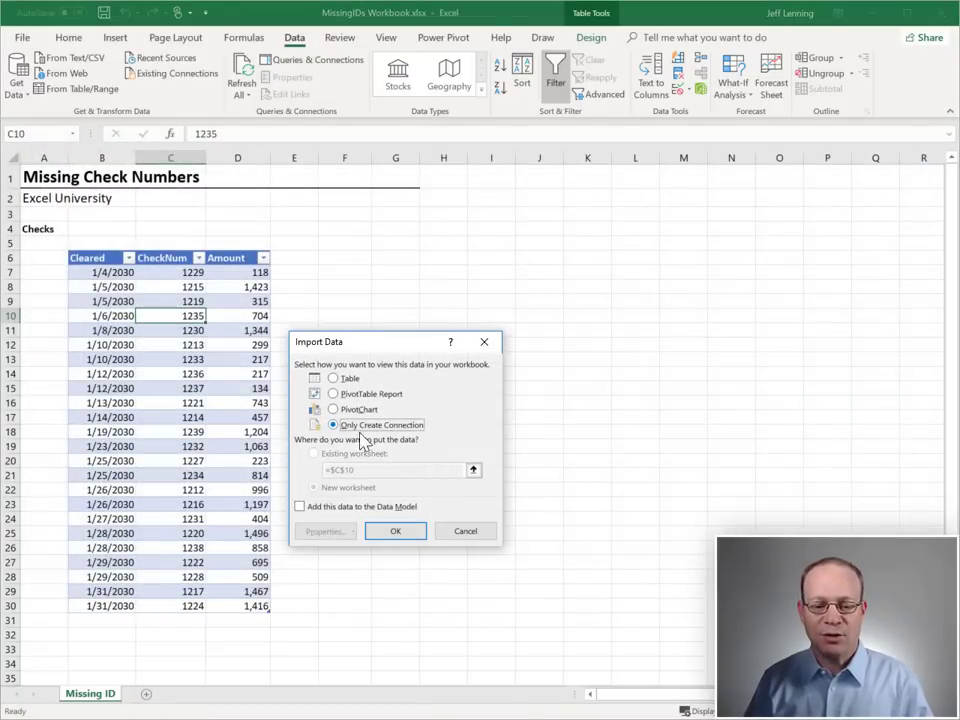
left_click(394, 531)
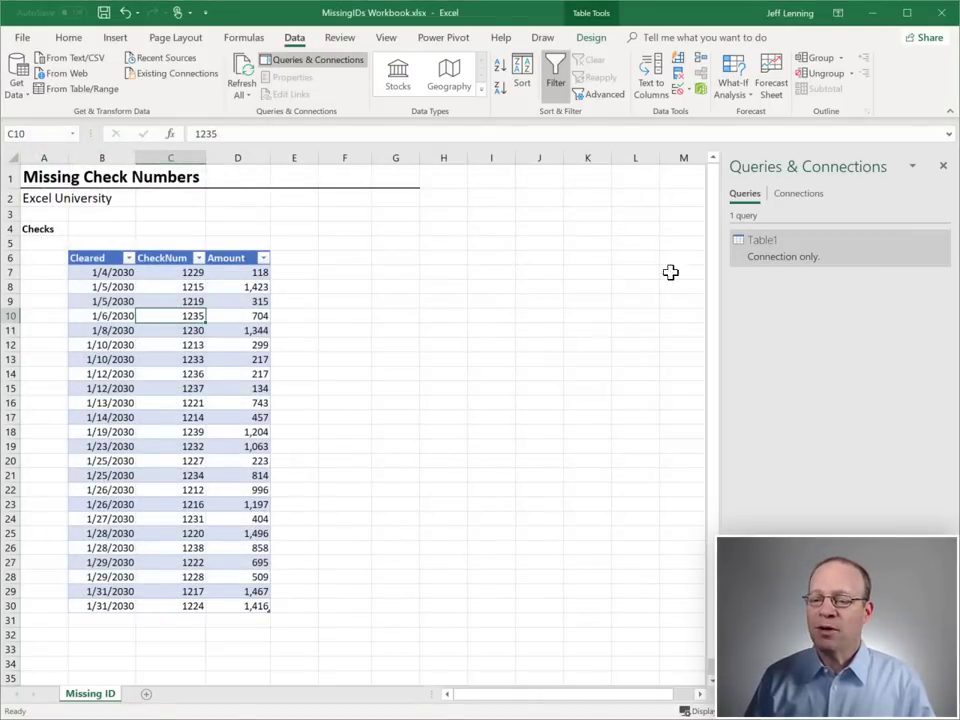
mouse_move(775, 258)
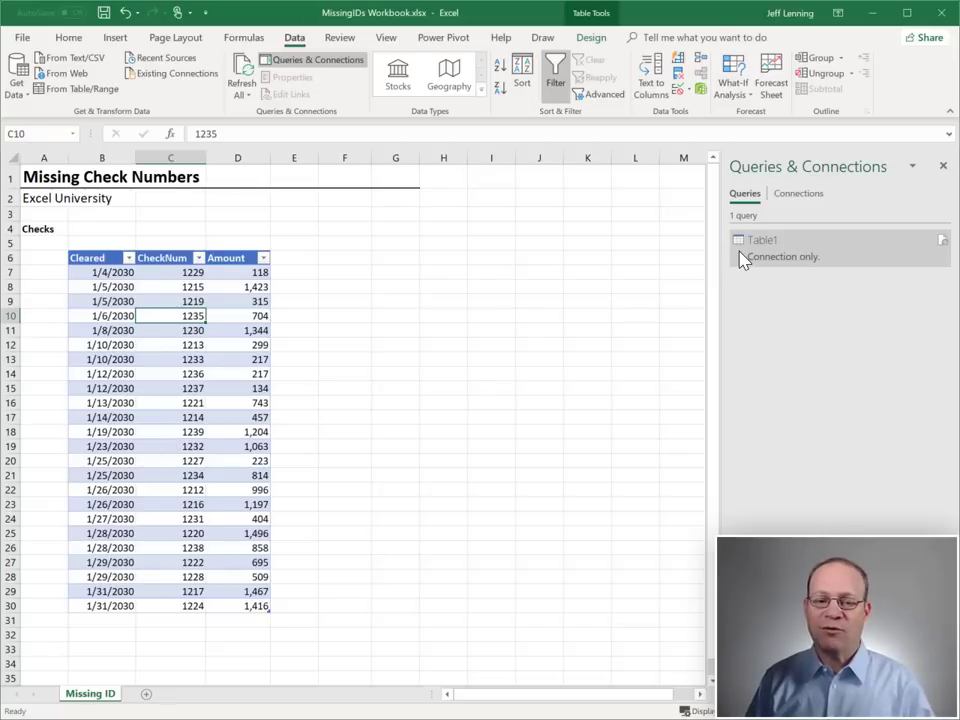
mouse_move(741, 258)
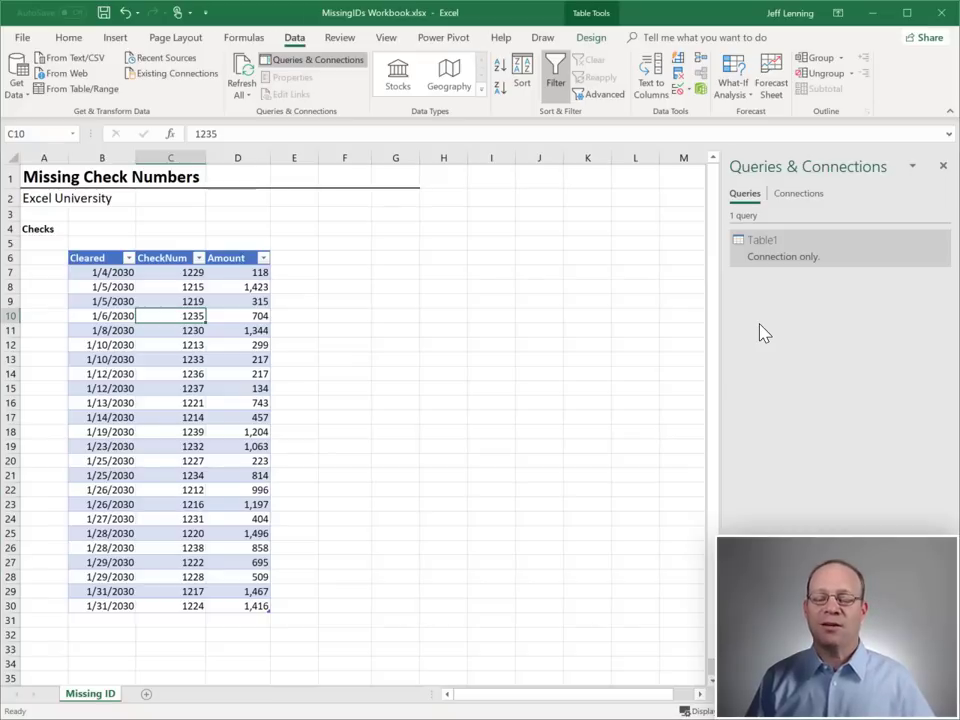
Step: Reference Table1 in a new query reduced to the minimum CheckNum, 1212
right_click(790, 260)
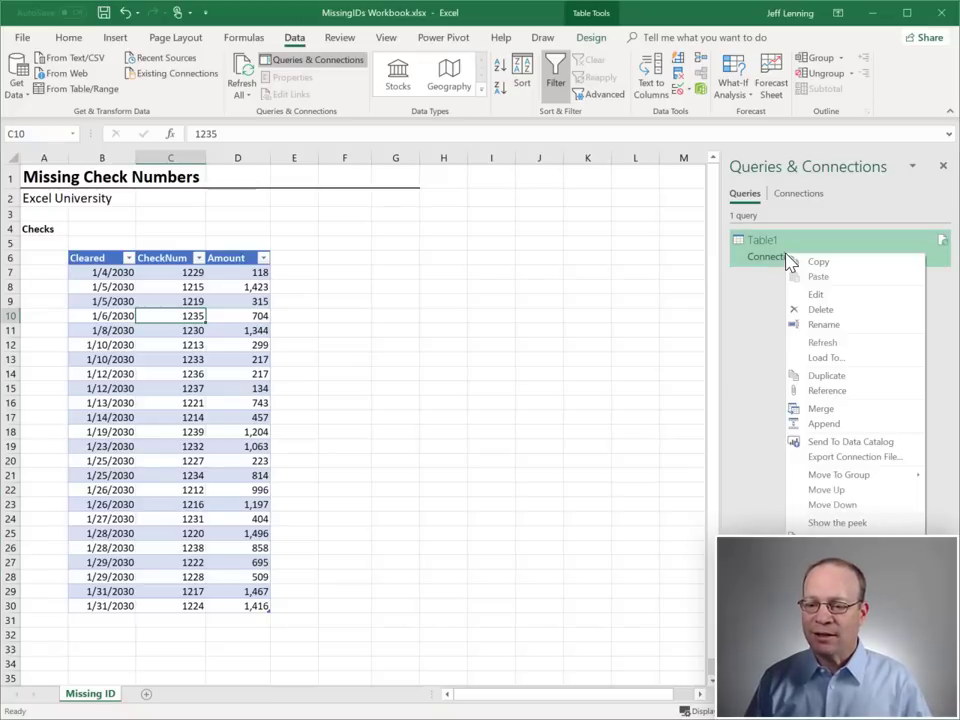
left_click(852, 392)
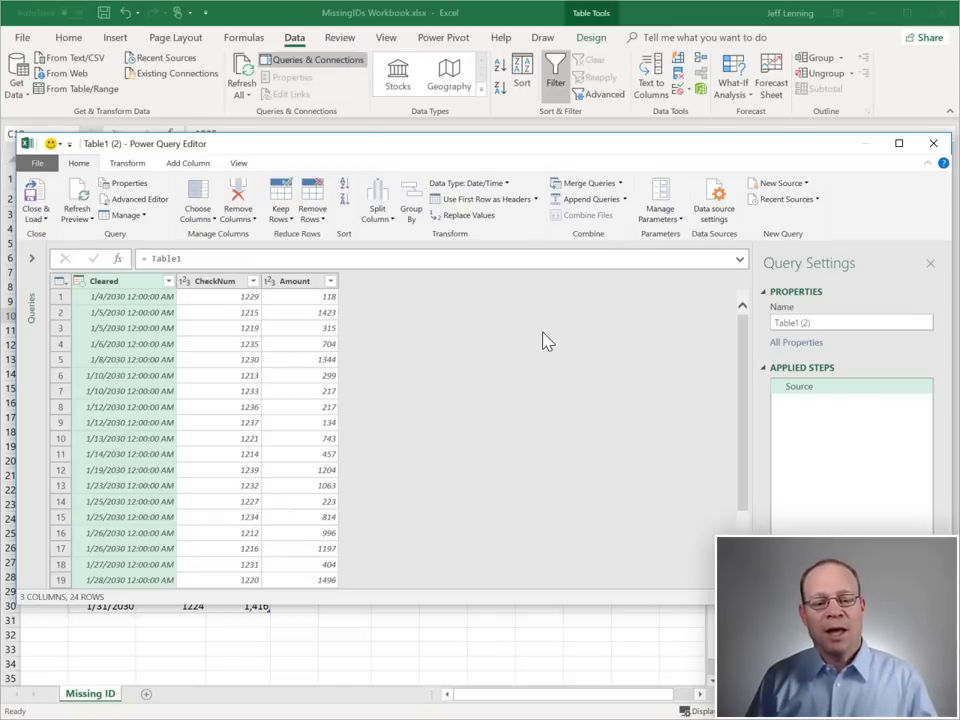
left_click(212, 283)
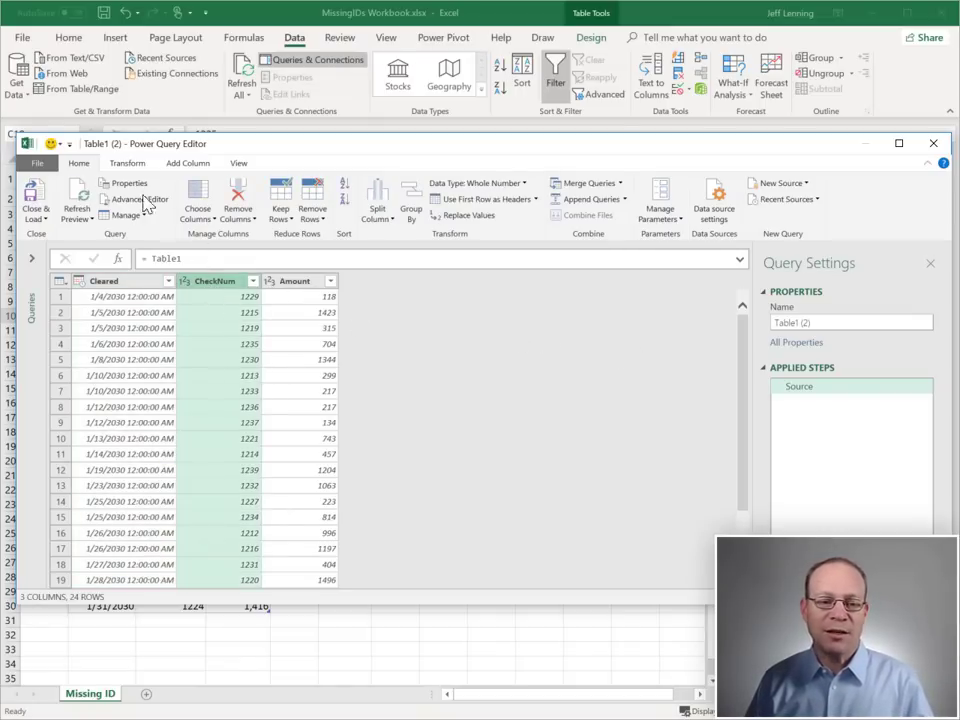
left_click(128, 164)
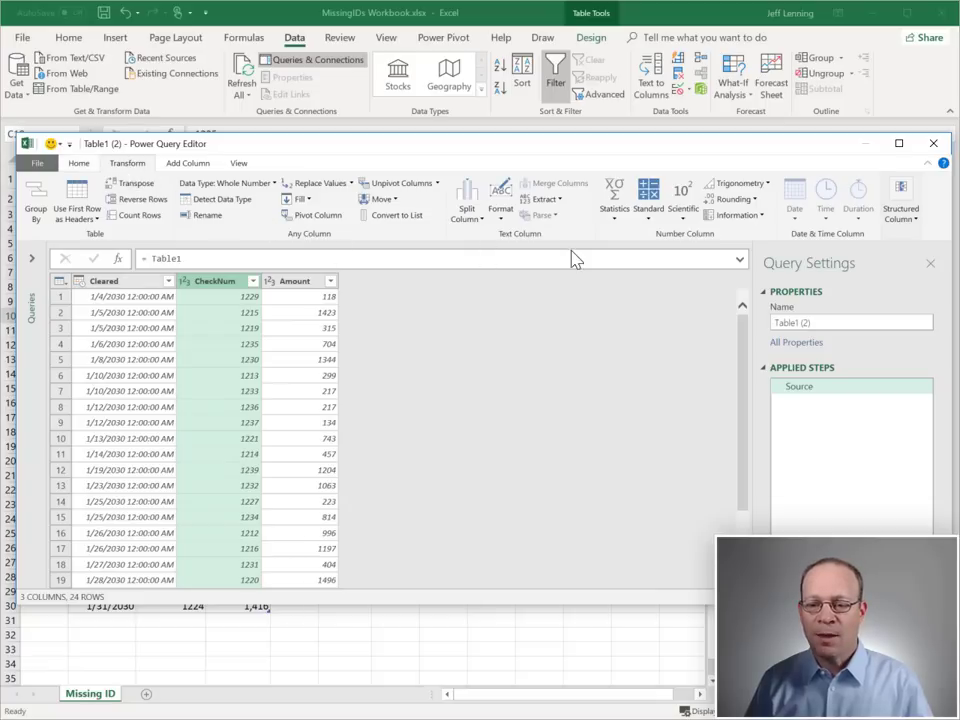
left_click(611, 220)
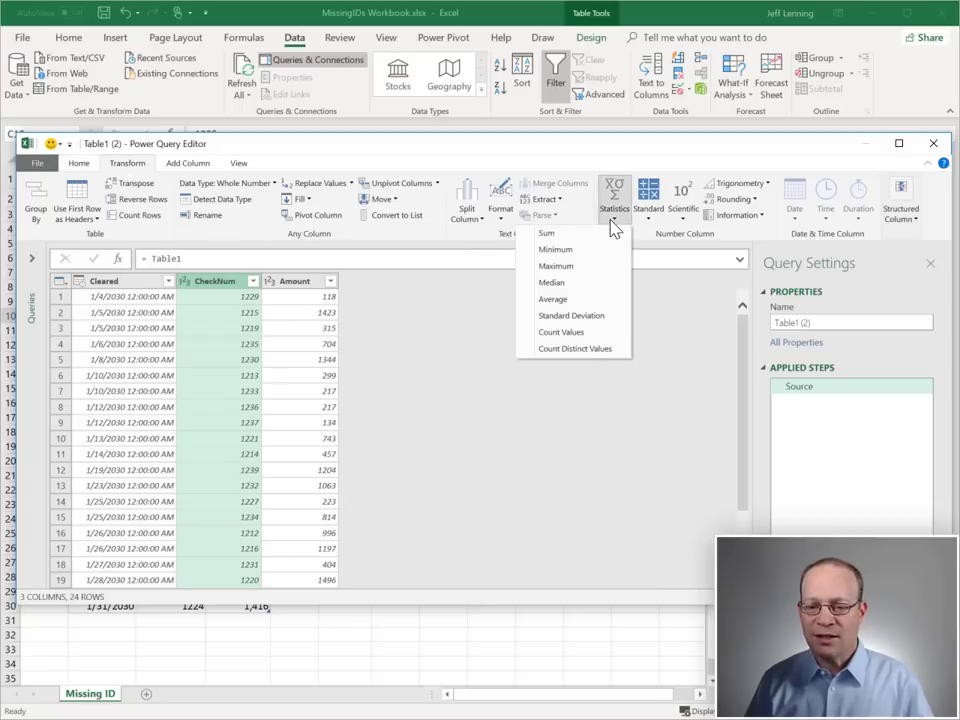
left_click(557, 250)
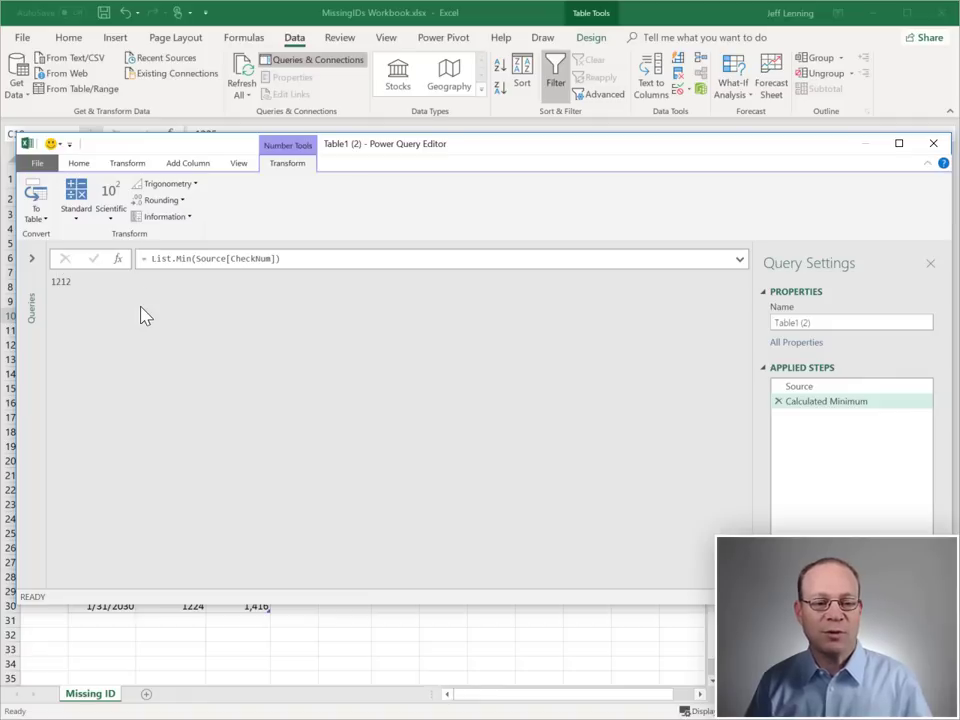
Step: Name the query IDMin and load it as connection only
left_click(80, 165)
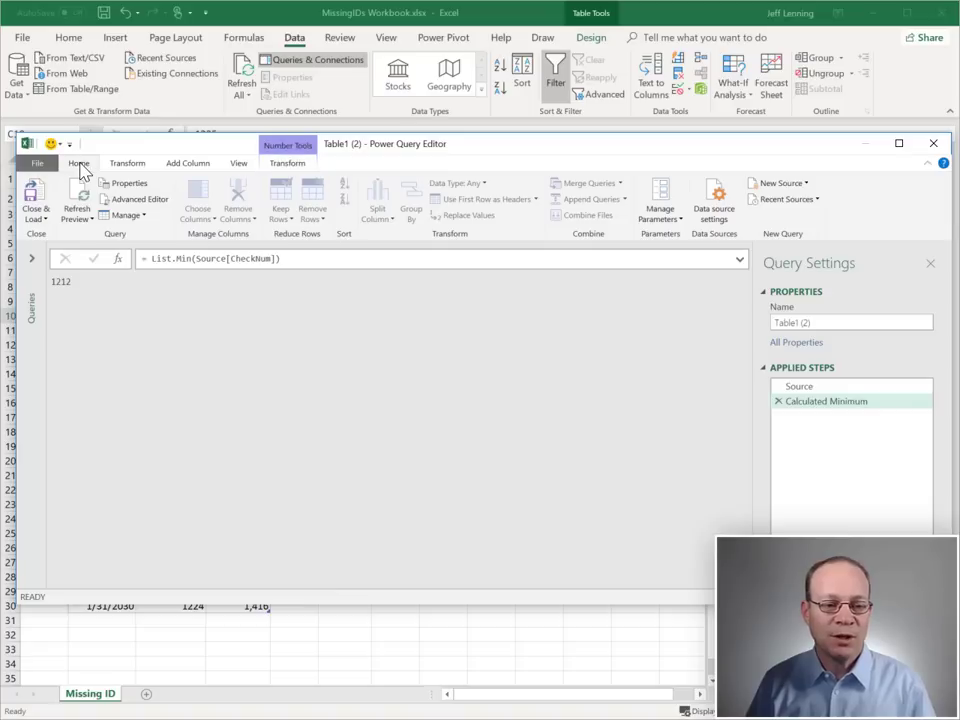
left_click(823, 323)
type("ID")
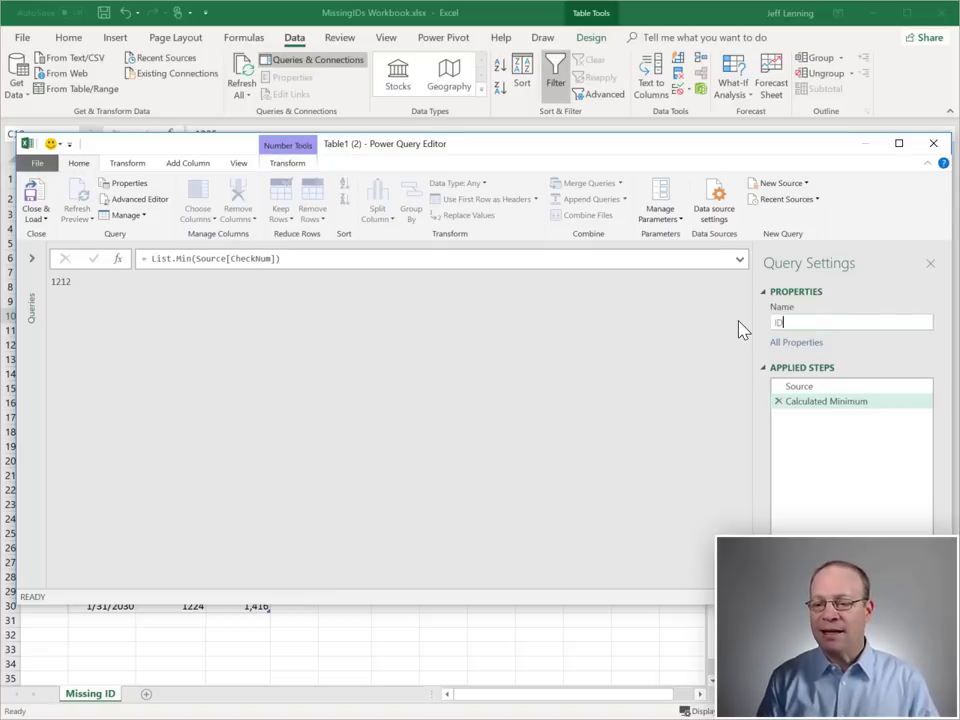
type("Min")
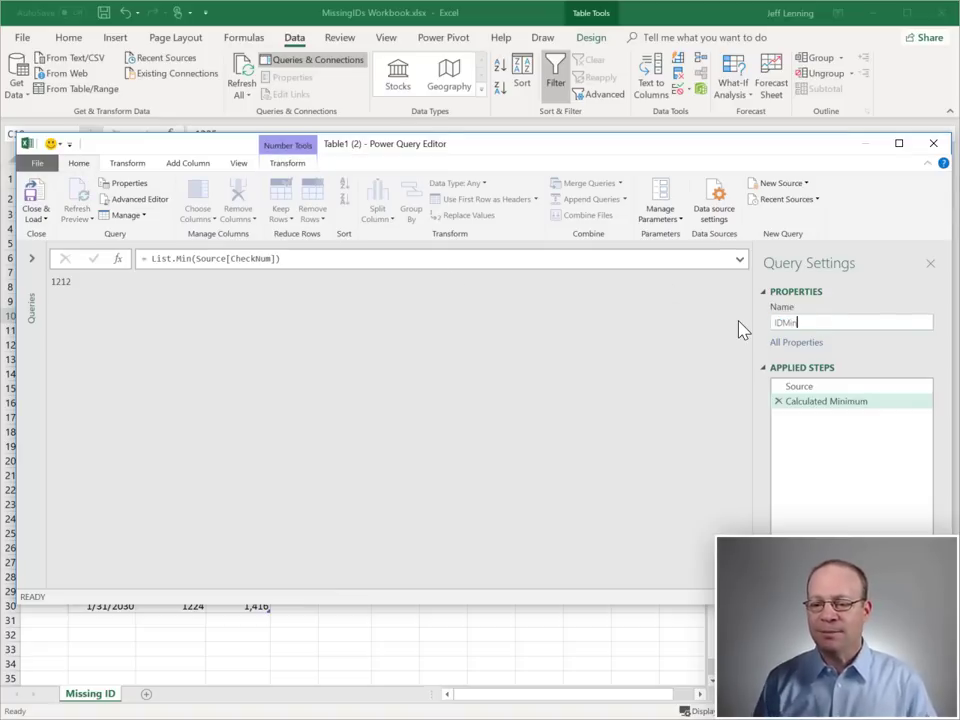
left_click(37, 220)
left_click(30, 249)
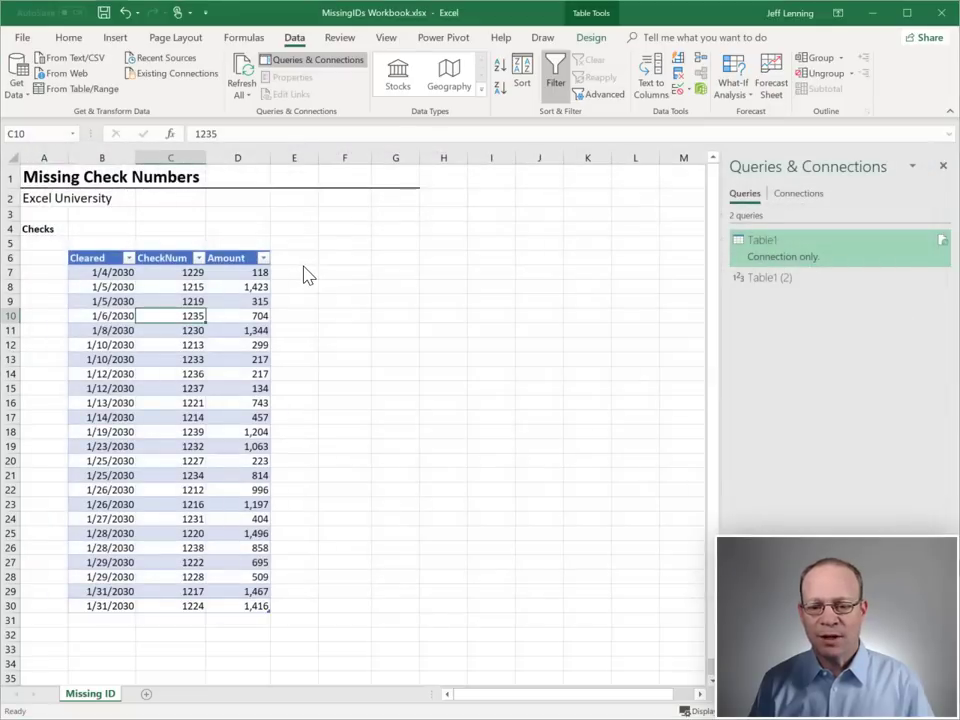
left_click(358, 425)
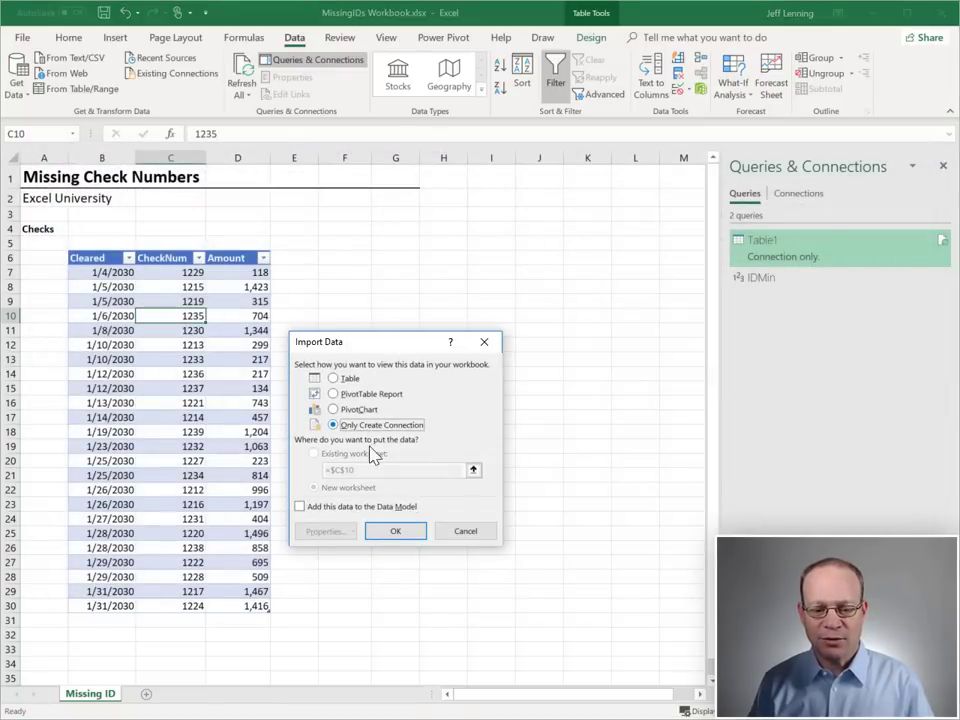
left_click(396, 532)
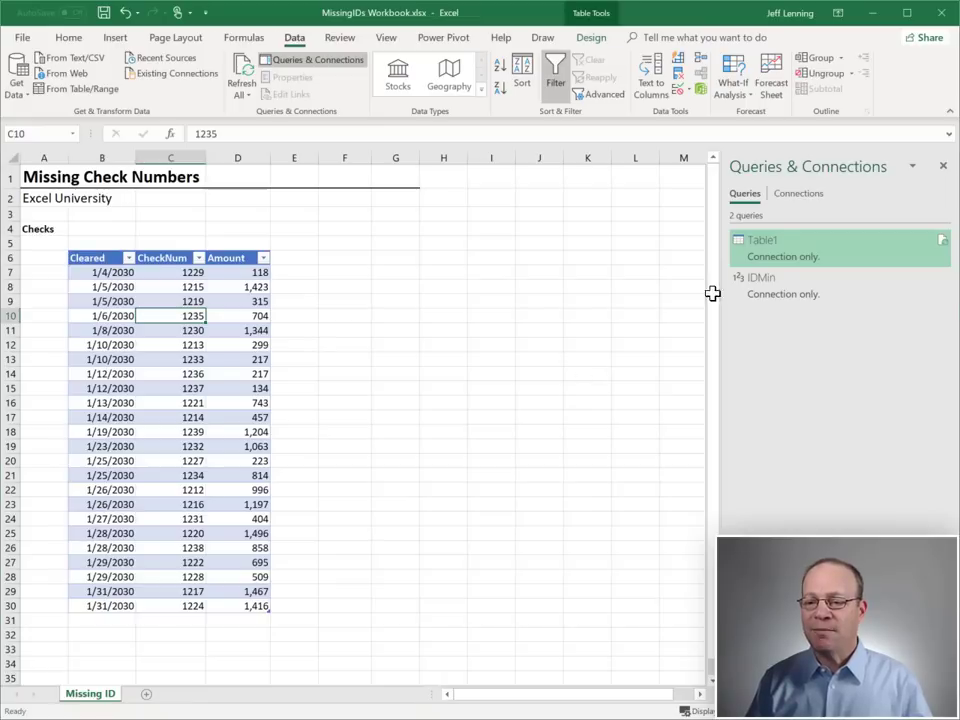
Step: Reference Table1 in a new query named IDMax, reduced to the maximum CheckNum, 1239
right_click(785, 258)
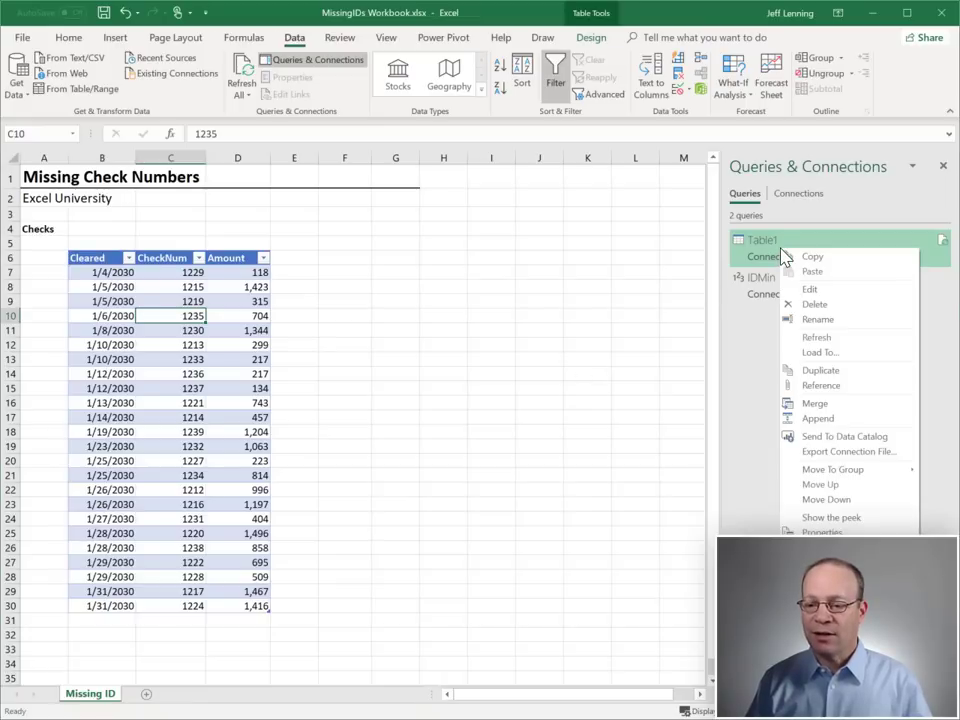
left_click(831, 384)
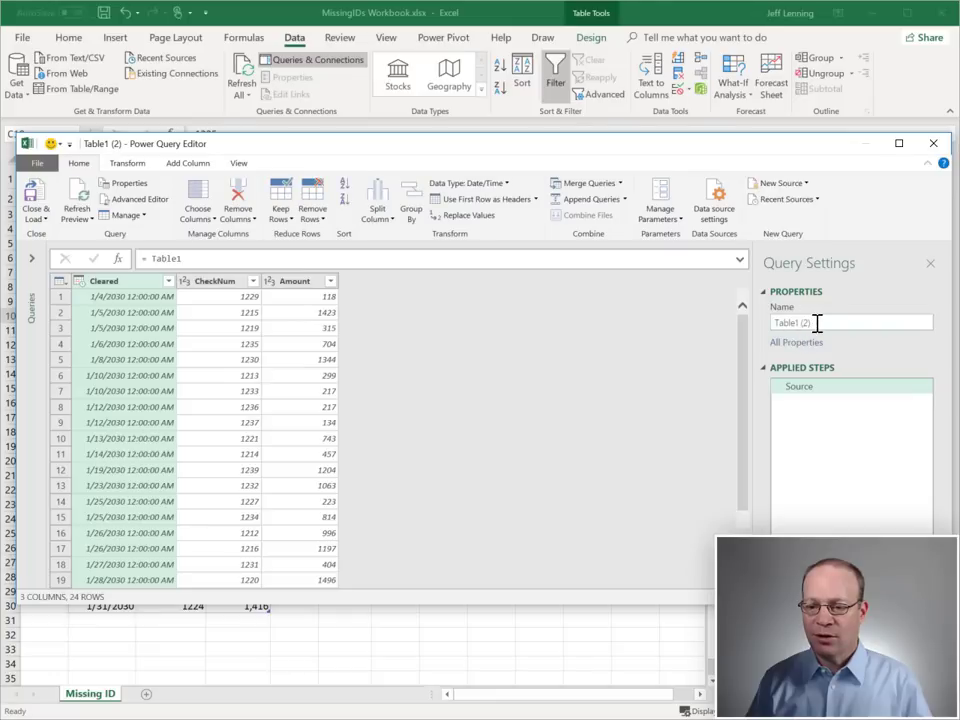
key("ctrl+a")
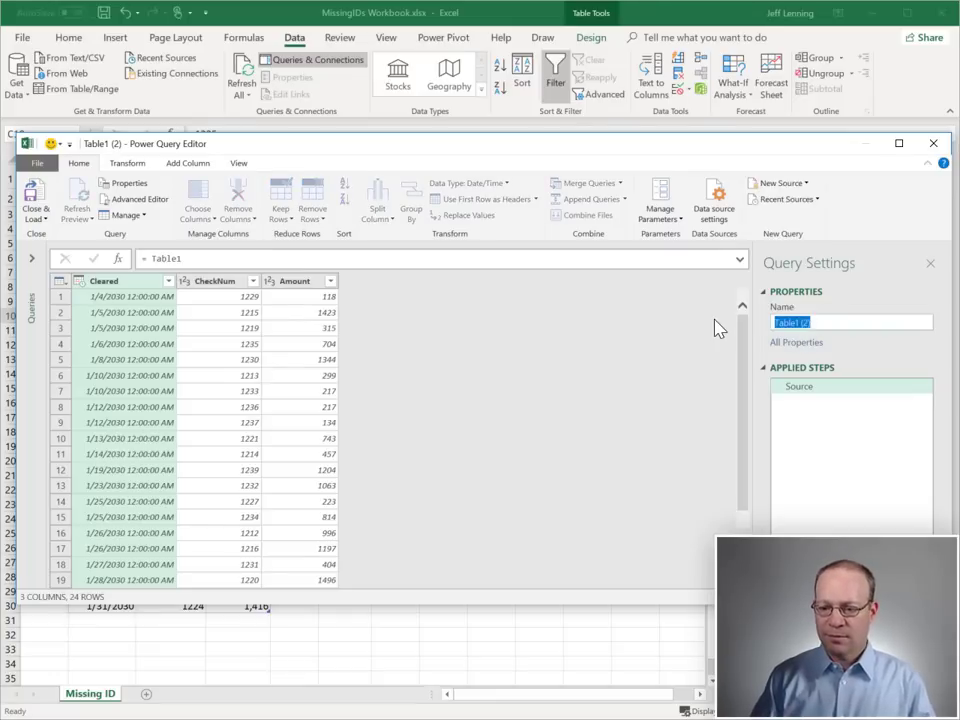
type("IDMax")
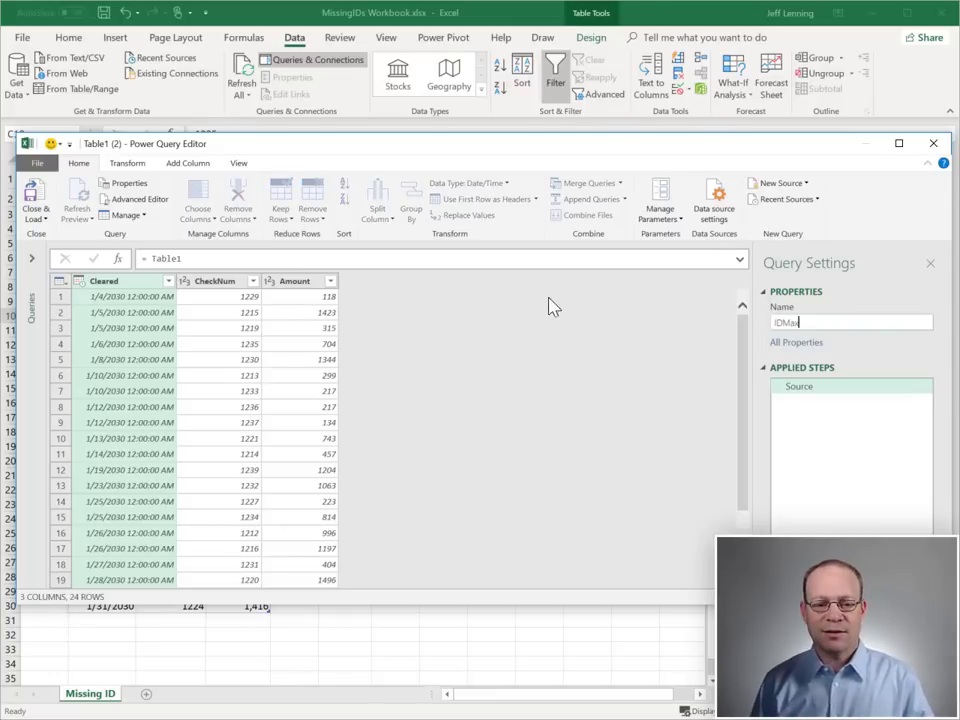
left_click(226, 288)
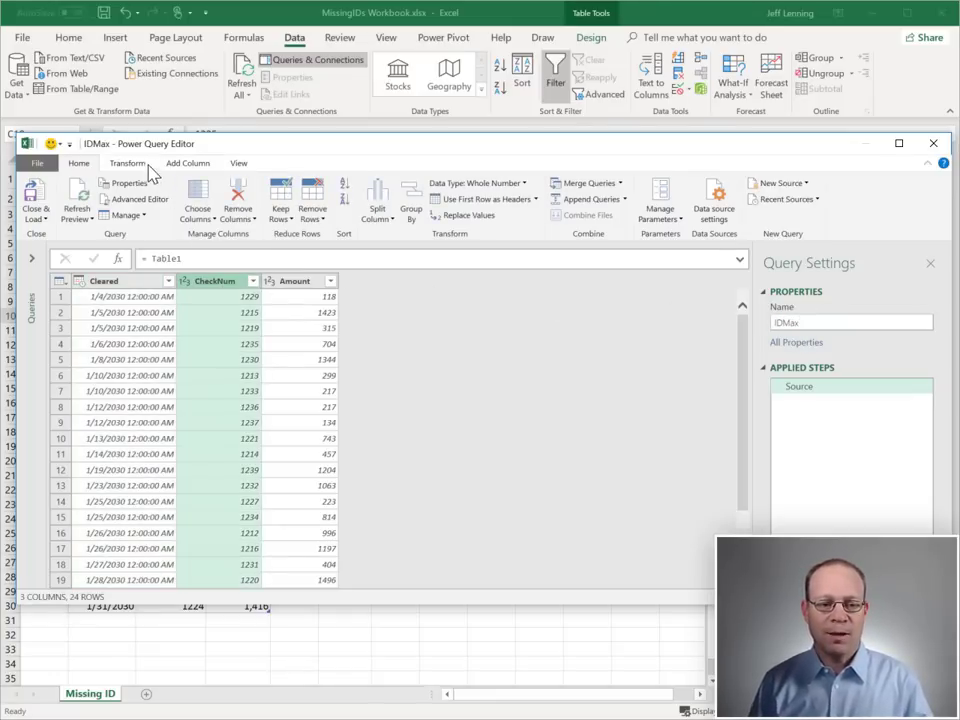
left_click(132, 166)
left_click(615, 212)
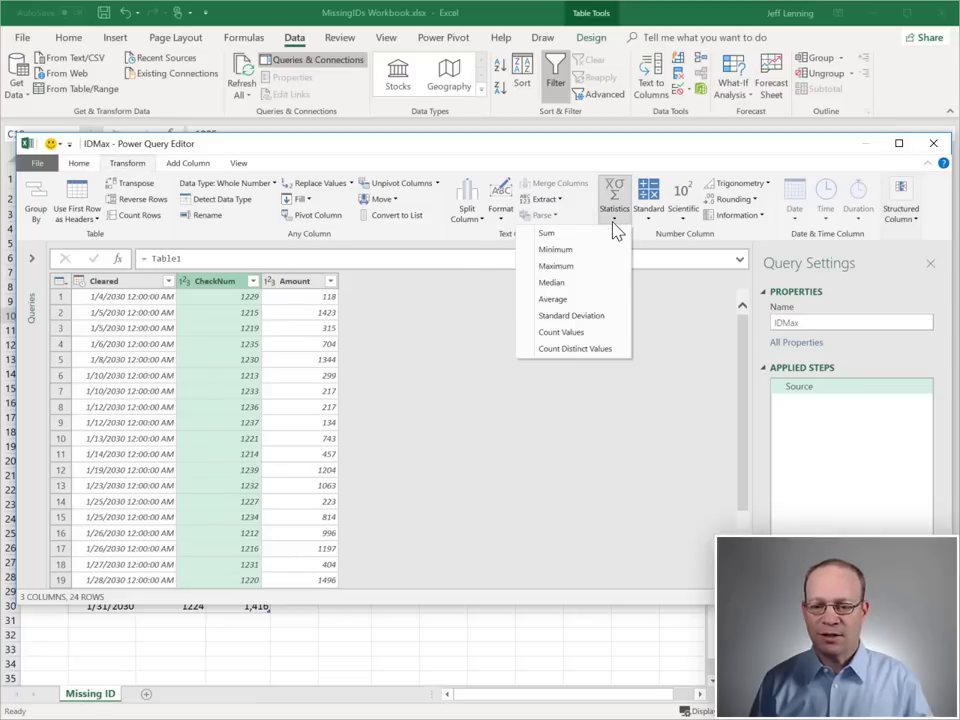
left_click(555, 266)
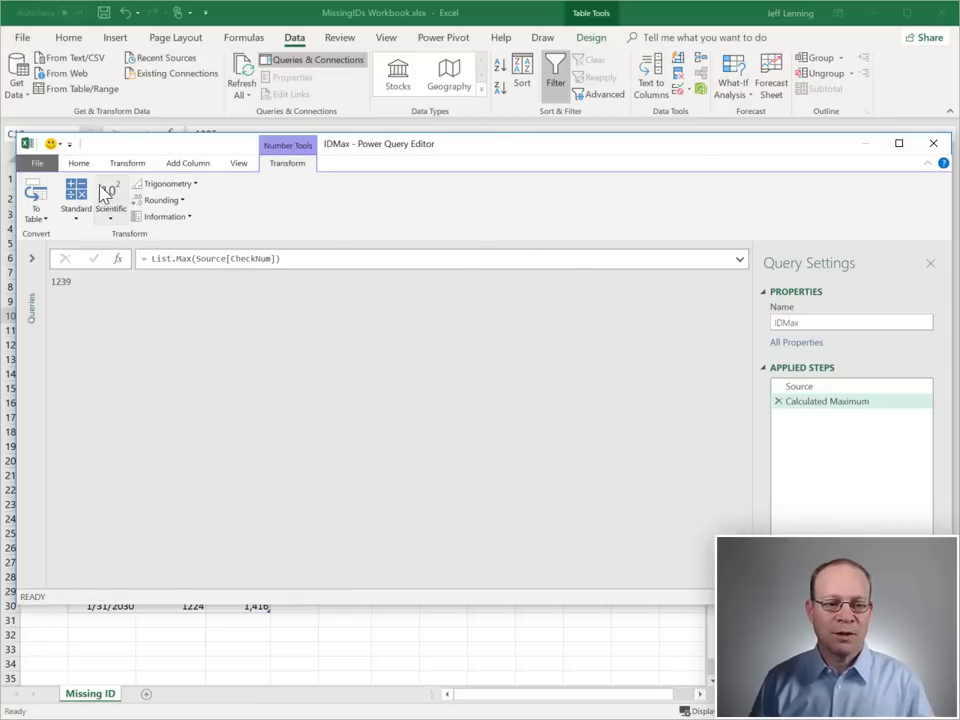
Step: Load the IDMax query as connection only
left_click(78, 163)
left_click(35, 218)
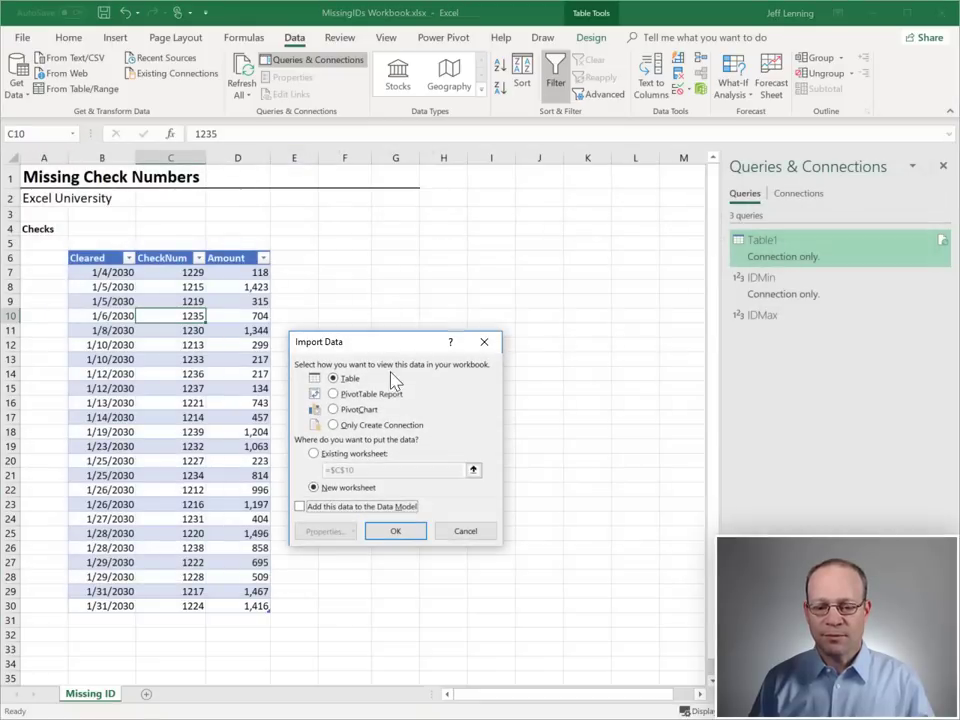
left_click(352, 425)
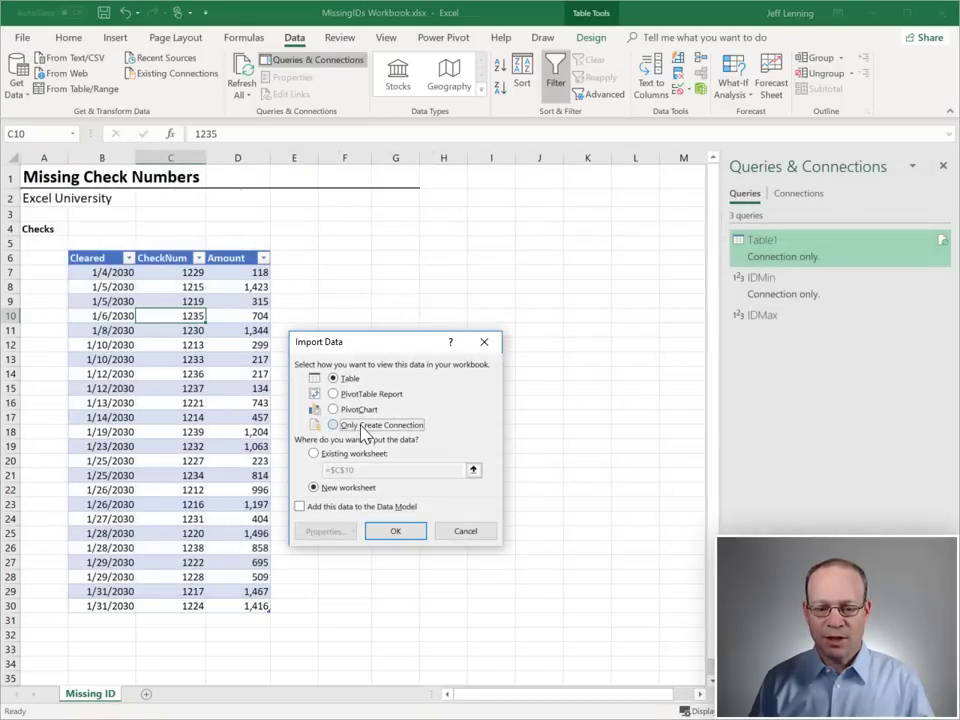
left_click(393, 533)
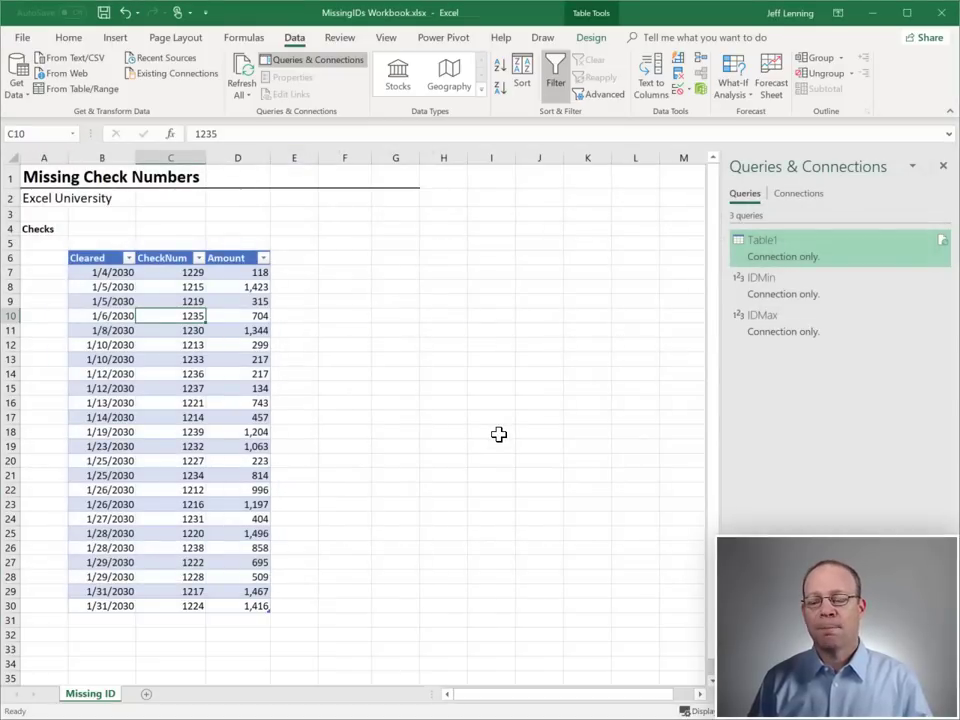
mouse_move(786, 325)
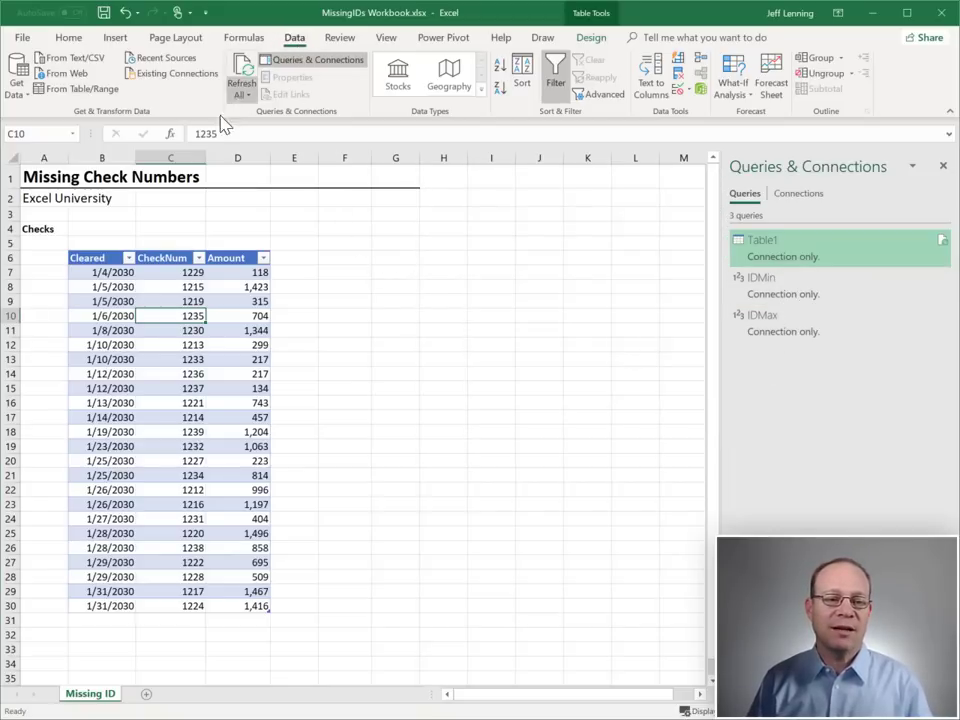
Step: Create a blank query with the formula ={IDMin .. IDMax}, listing check numbers from 1212
left_click(18, 88)
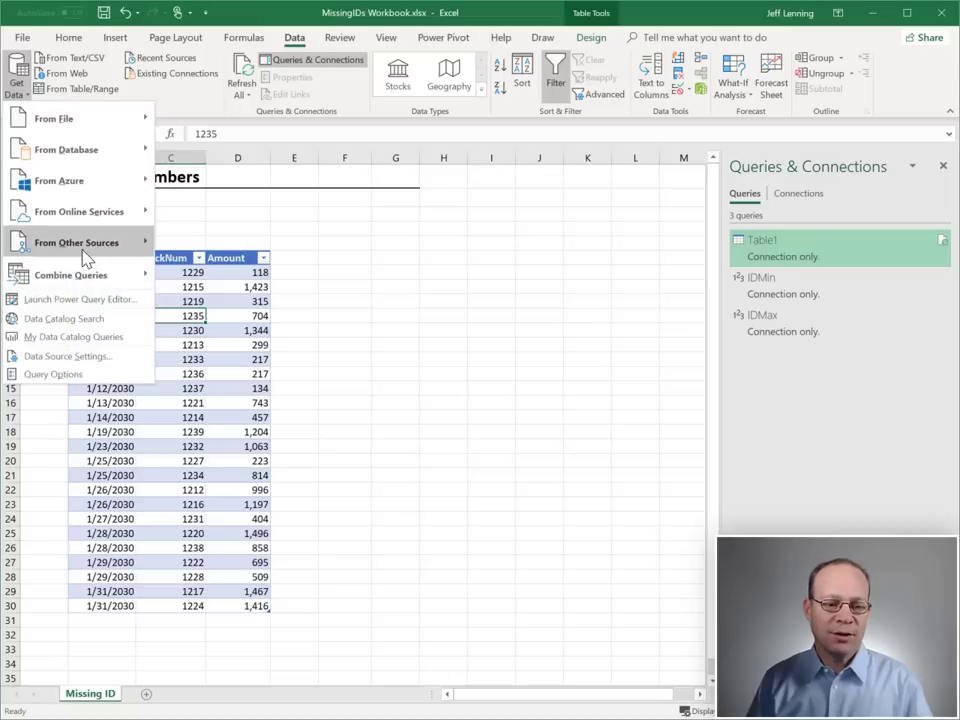
mouse_move(96, 255)
left_click(214, 555)
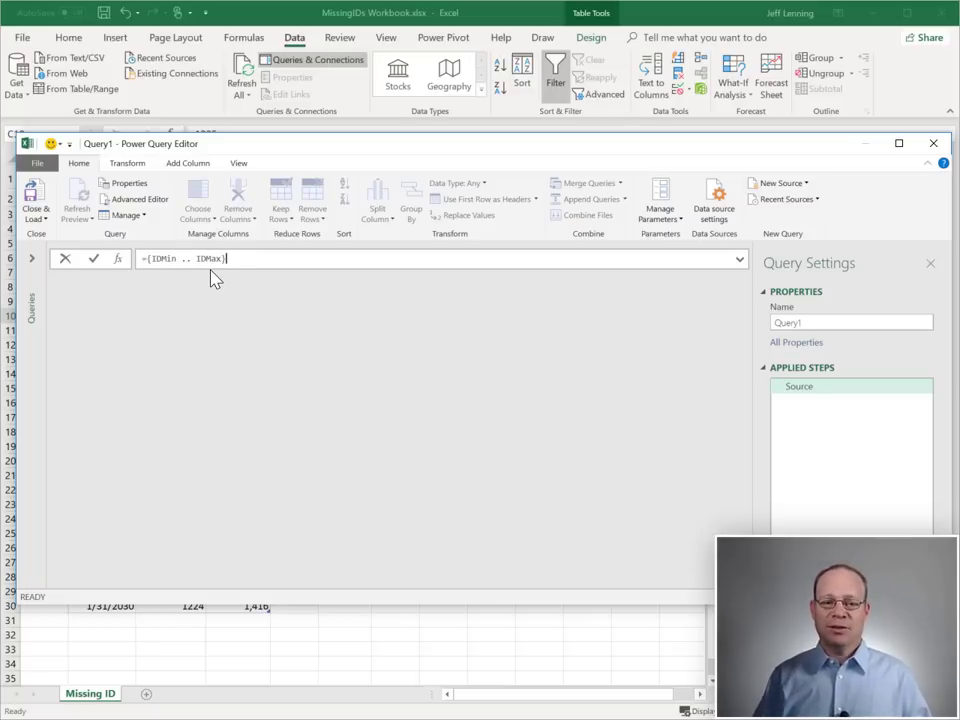
key("Return")
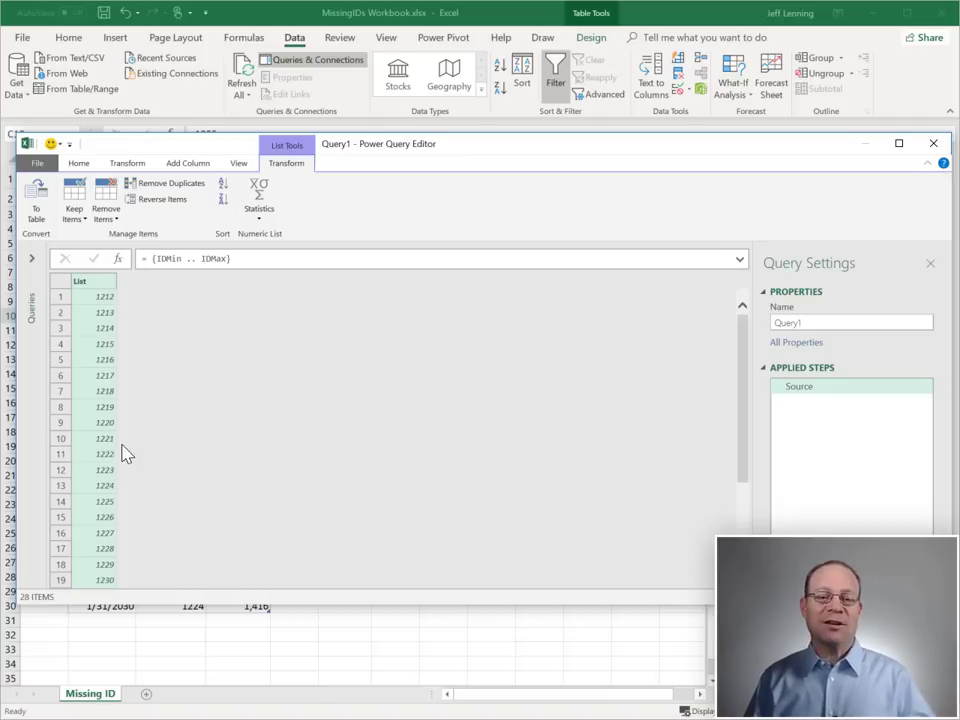
Step: Convert the number list to a table, rename the query IDRange, and load it as connection only
left_click(37, 217)
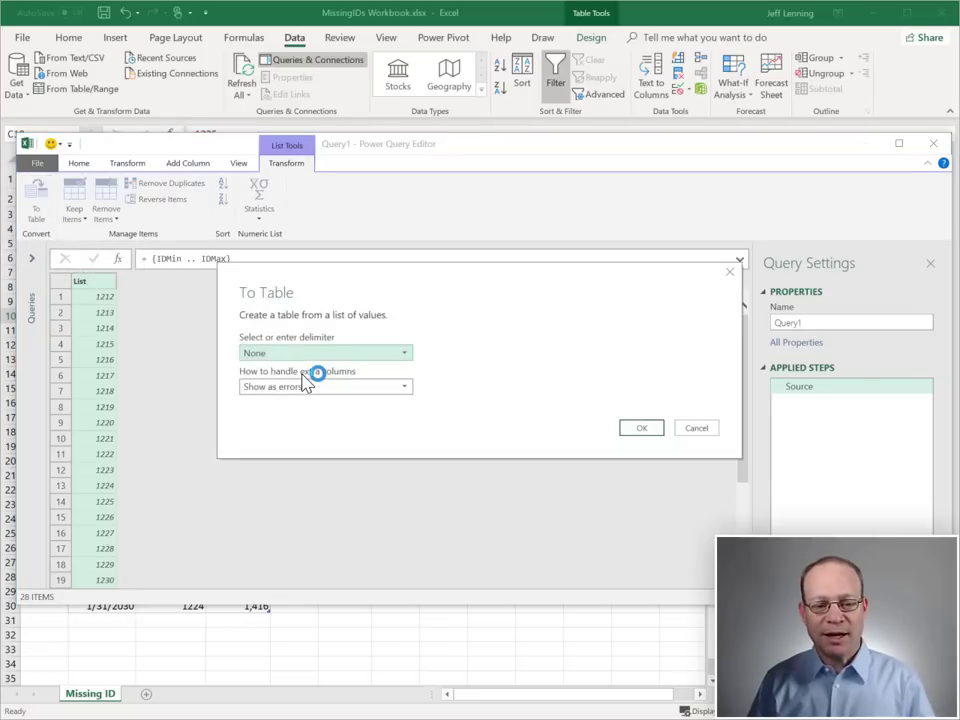
left_click(636, 430)
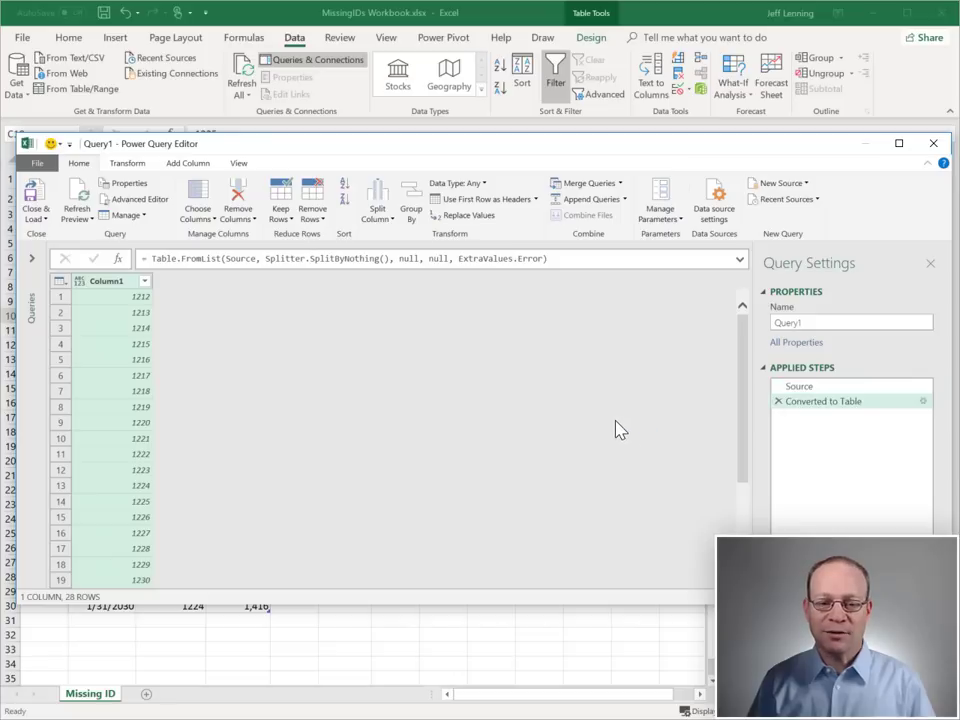
double_click(820, 323)
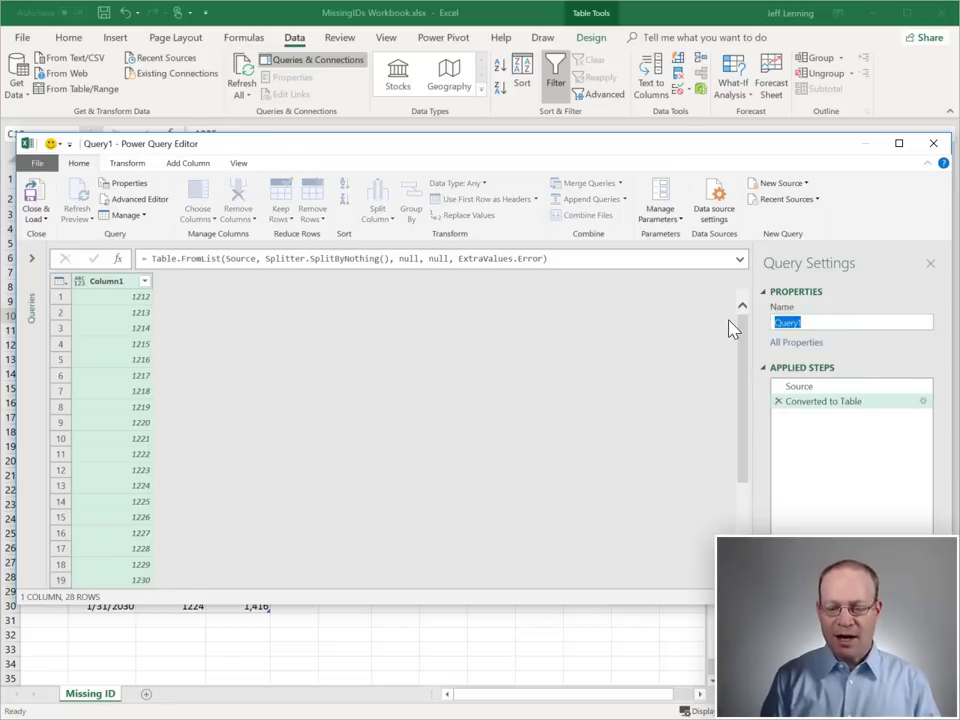
type("IDRange")
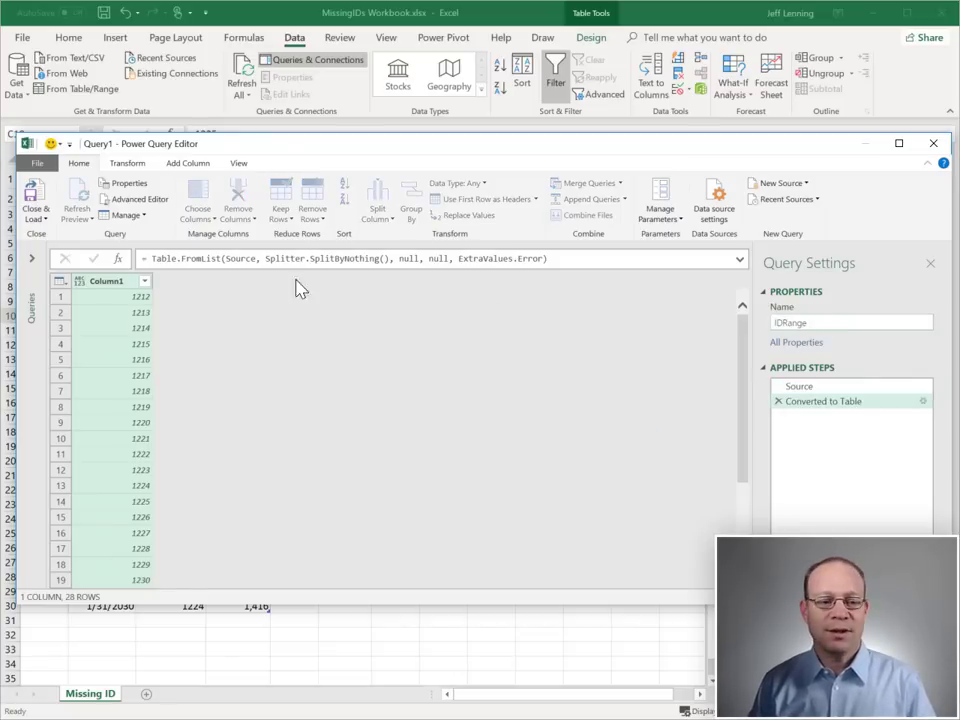
left_click(35, 217)
left_click(55, 250)
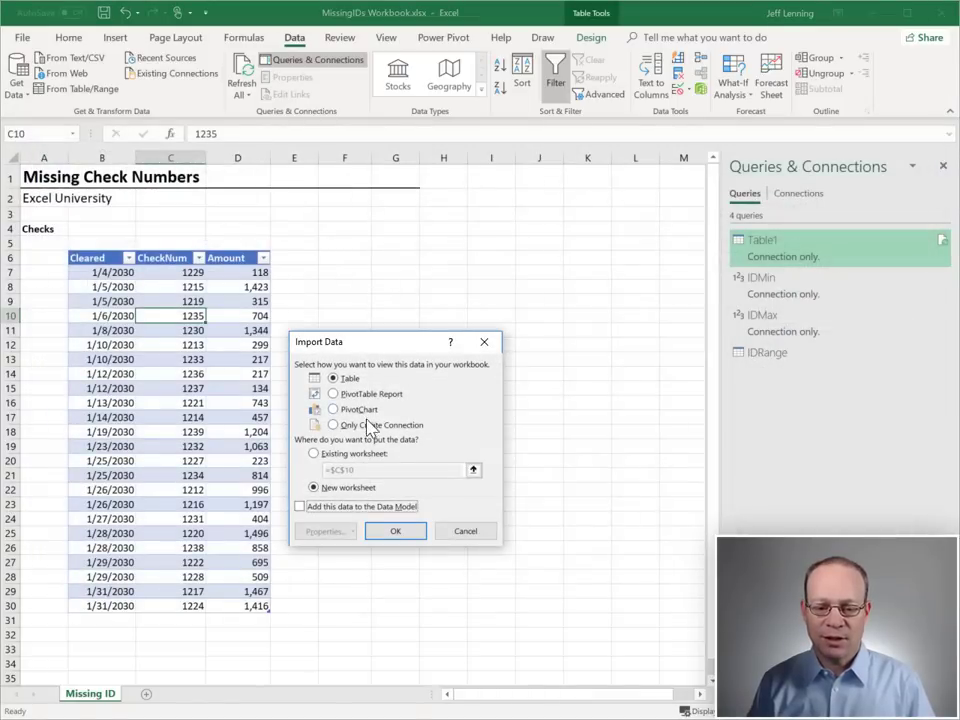
left_click(366, 424)
left_click(395, 530)
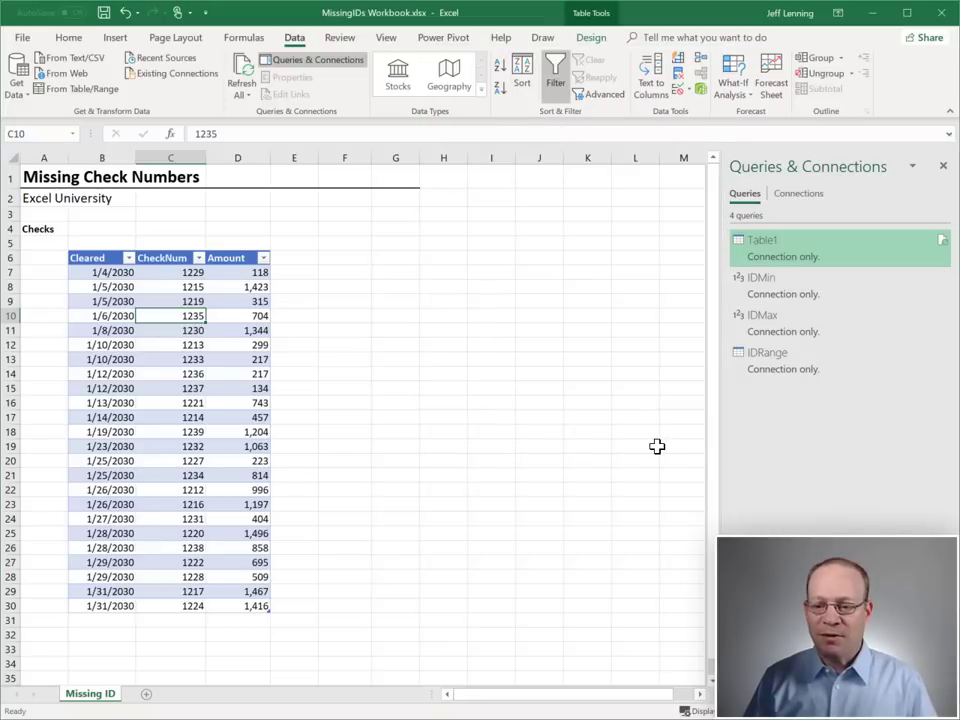
Step: Start a Merge Queries with IDRange as the first table and Table1 as the second
mouse_move(765, 362)
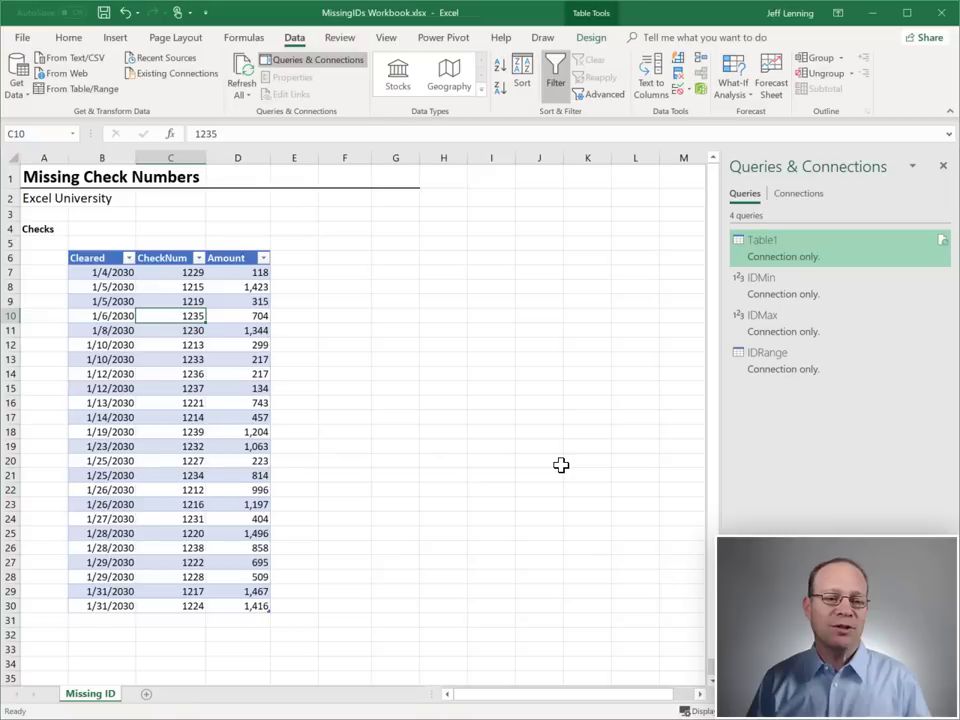
left_click(18, 85)
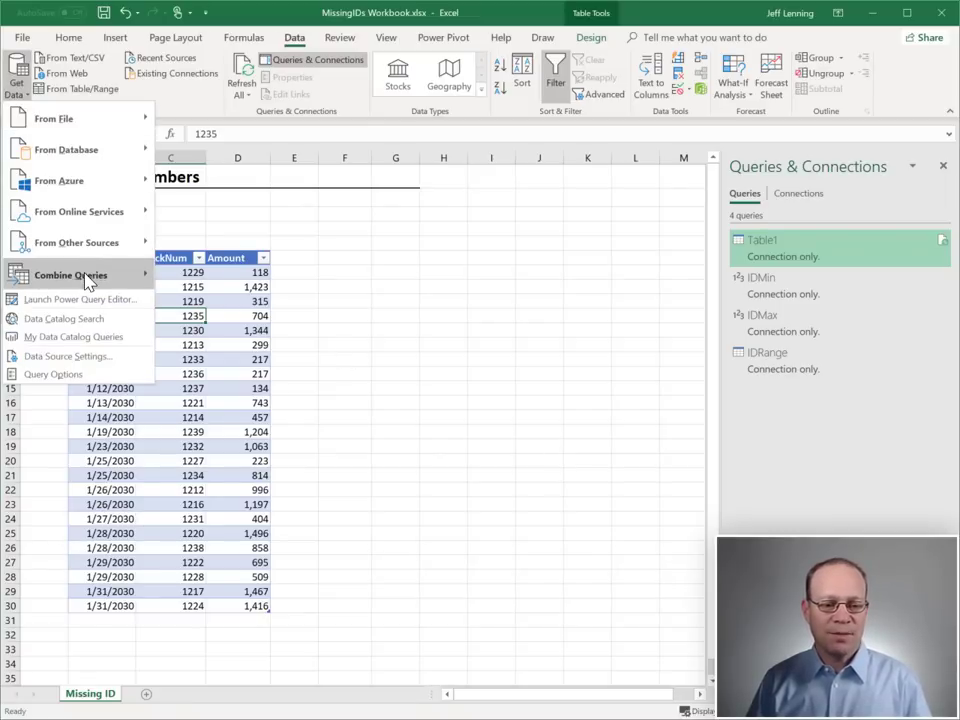
mouse_move(88, 280)
left_click(192, 277)
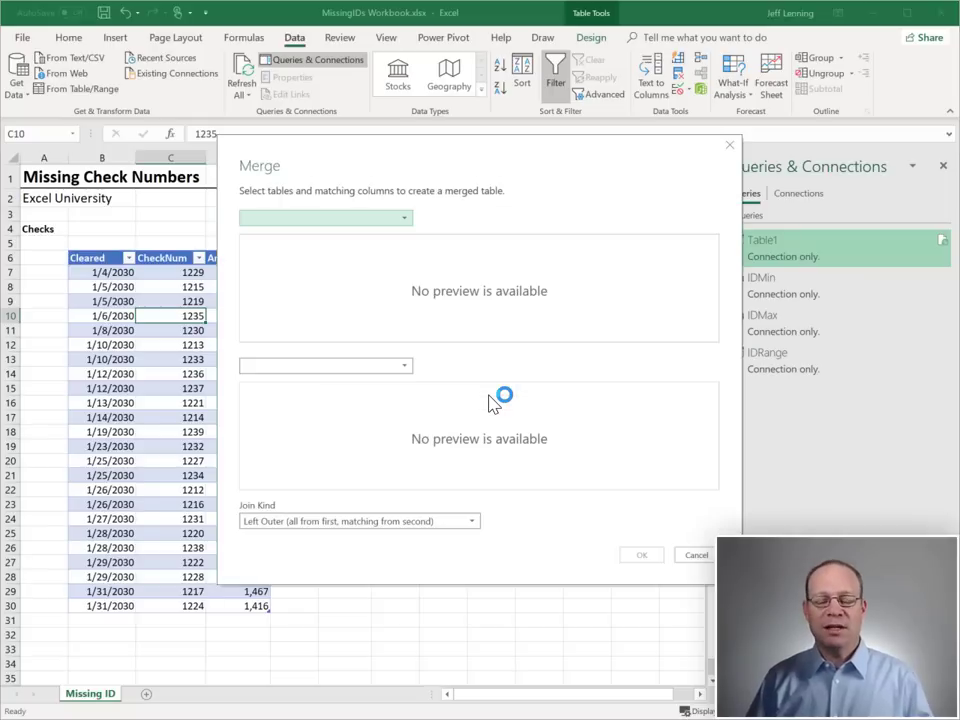
left_click(345, 219)
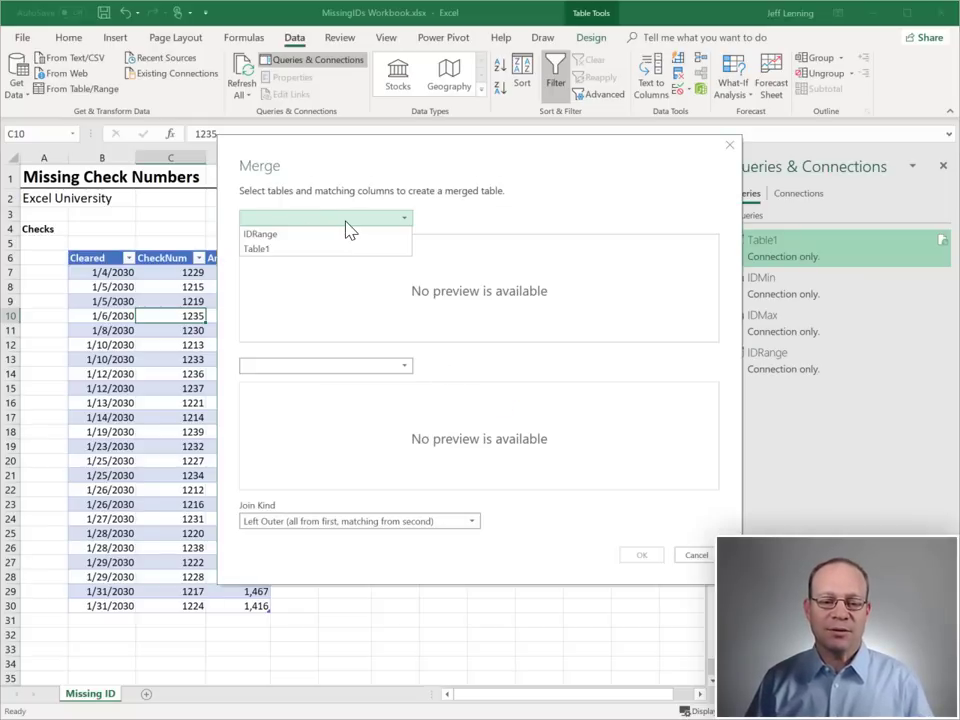
left_click(258, 233)
left_click(407, 371)
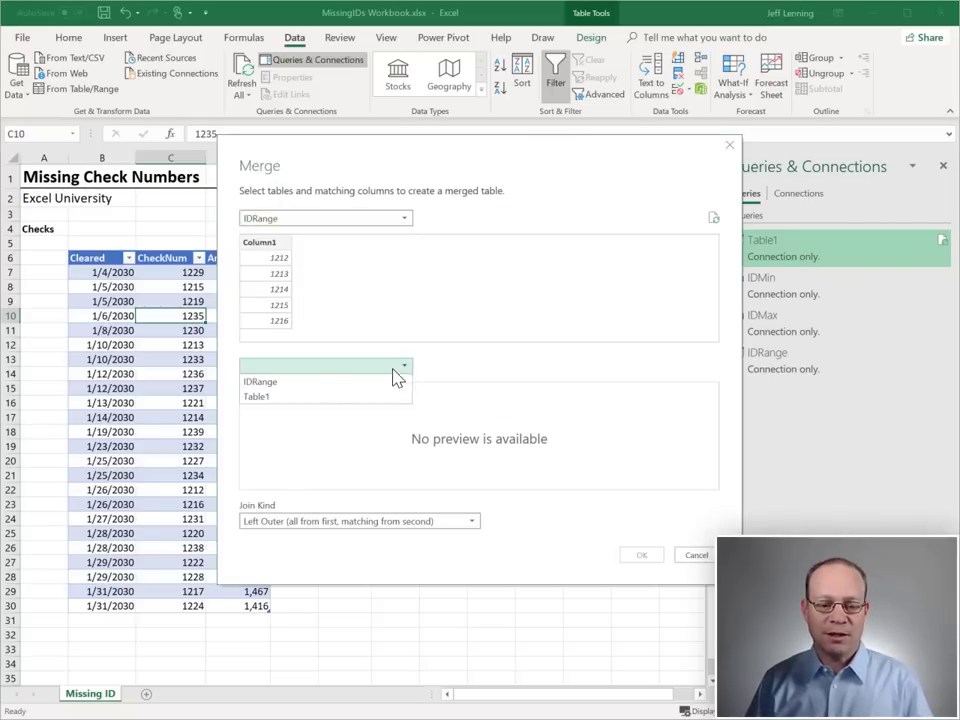
left_click(300, 398)
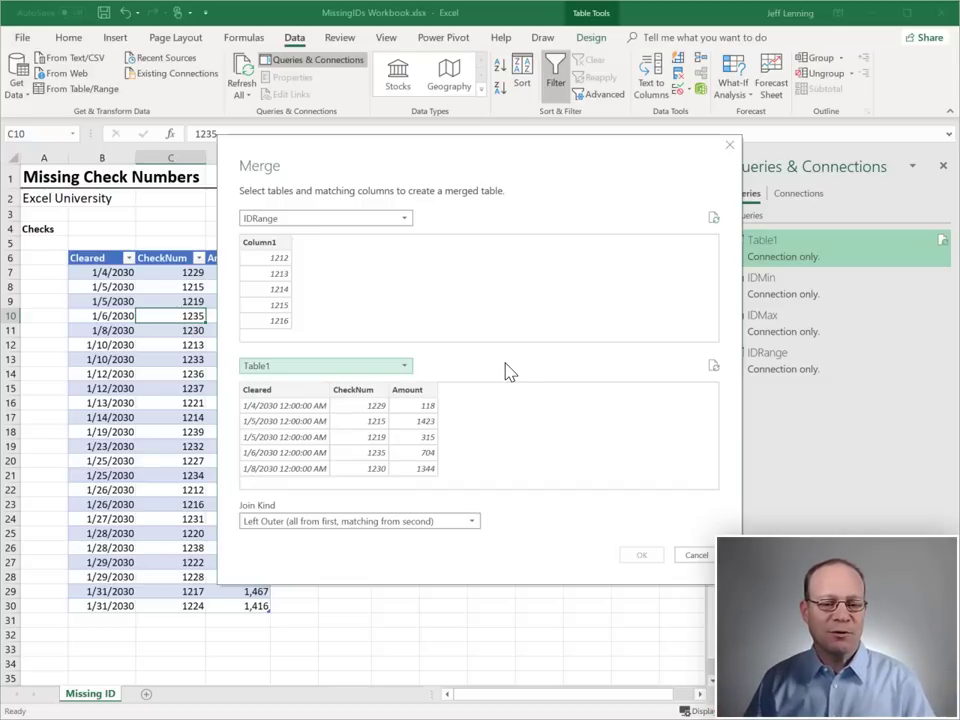
Step: Match Column1 to CheckNum with a Left Anti join and confirm the merge
left_click(261, 243)
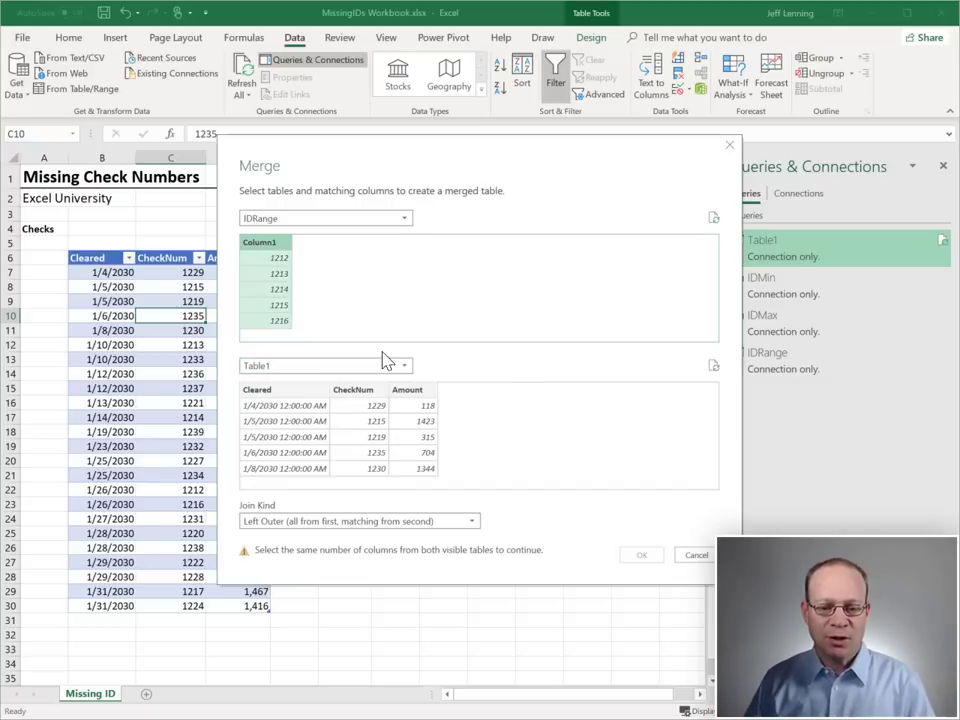
left_click(362, 392)
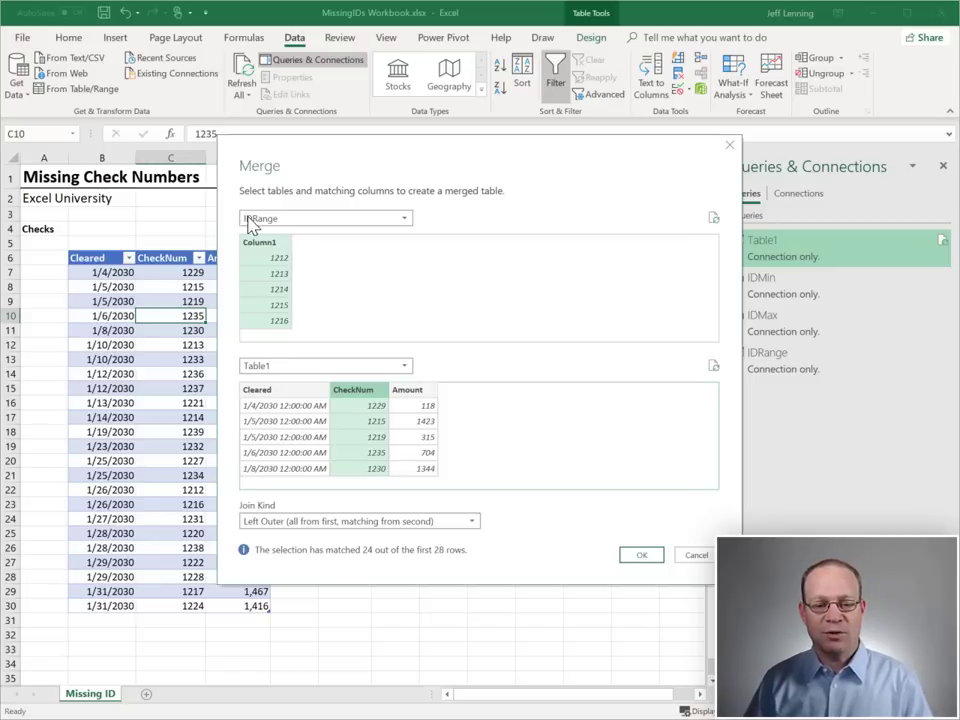
left_click(475, 526)
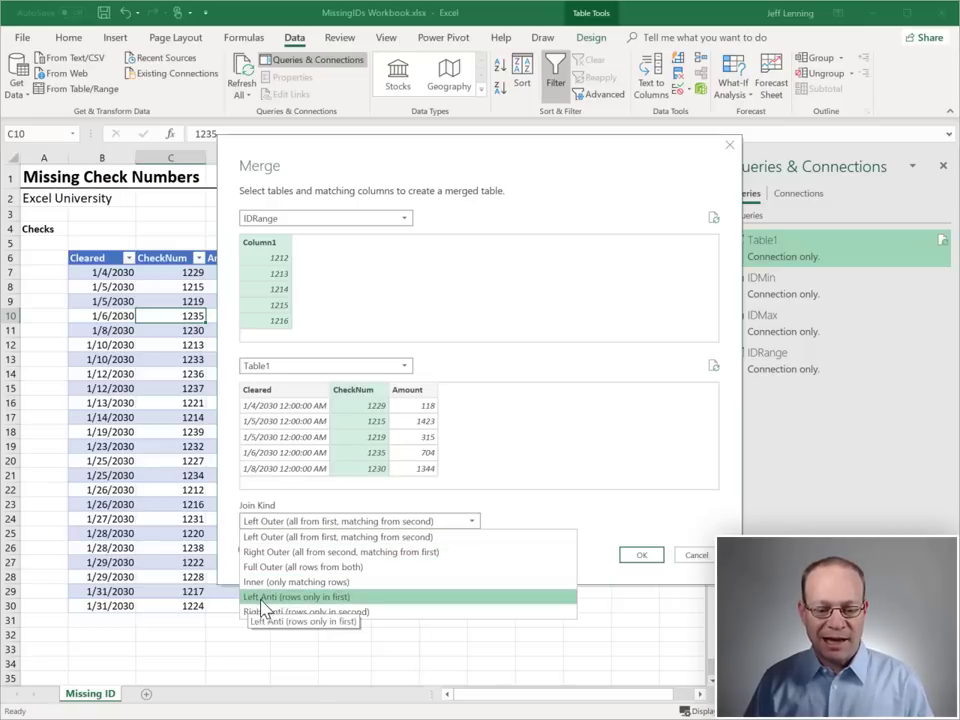
left_click(323, 600)
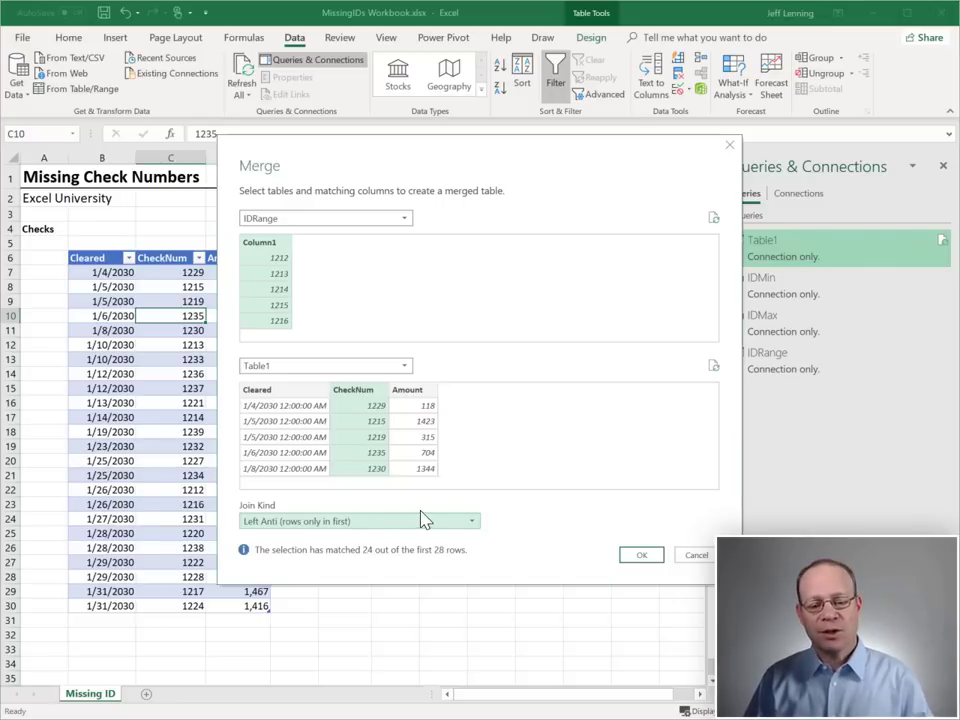
left_click(641, 556)
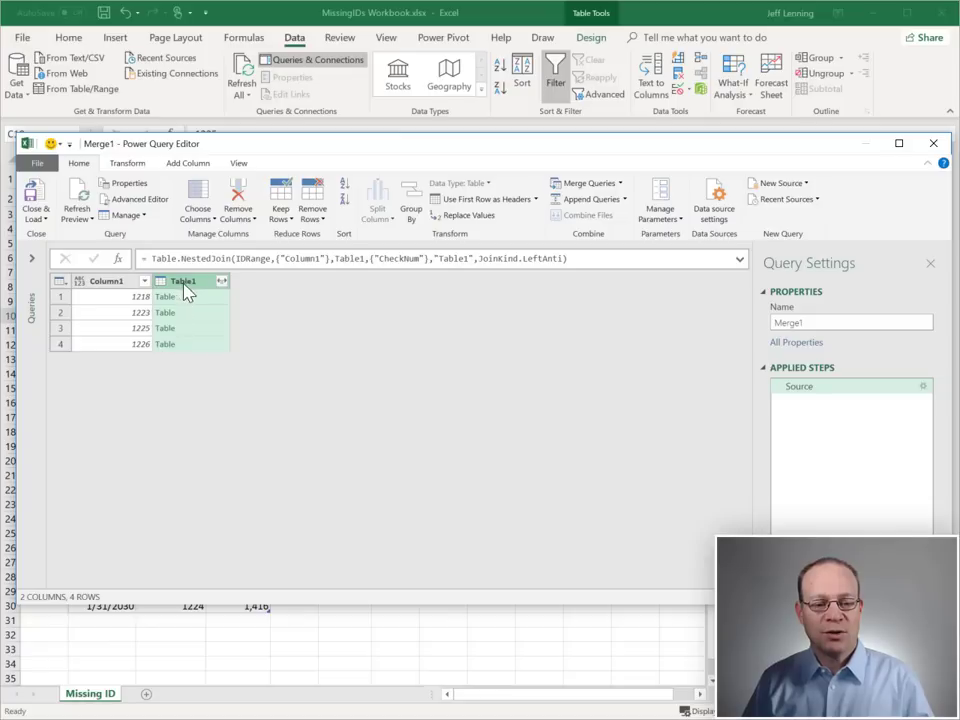
Step: Remove the nested Table1 column and load Merge1 as a table on a new worksheet
left_click(237, 205)
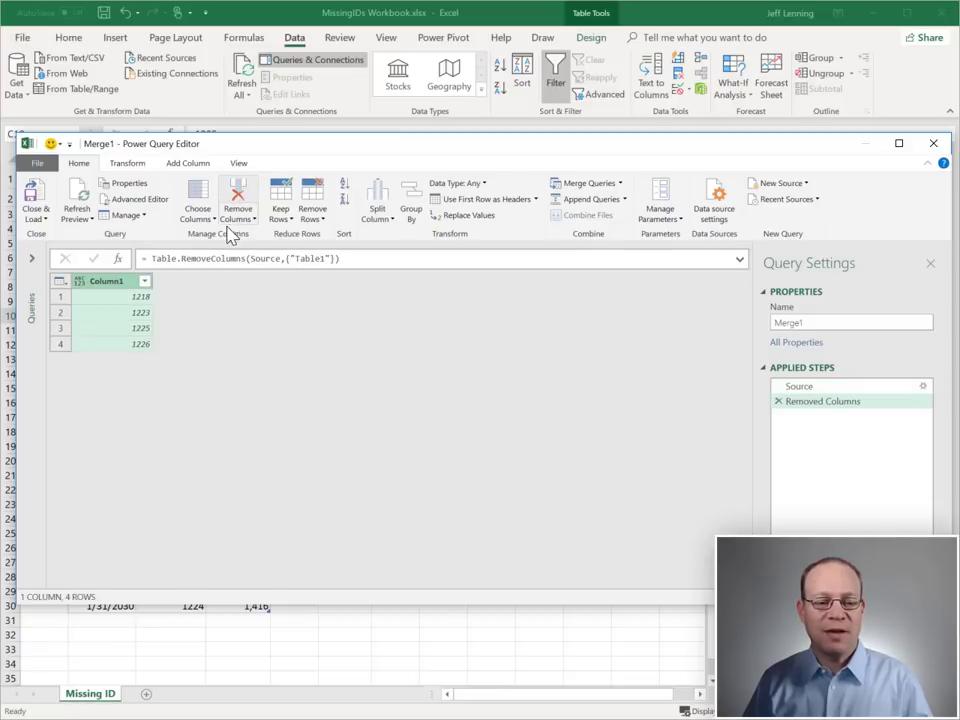
left_click(43, 222)
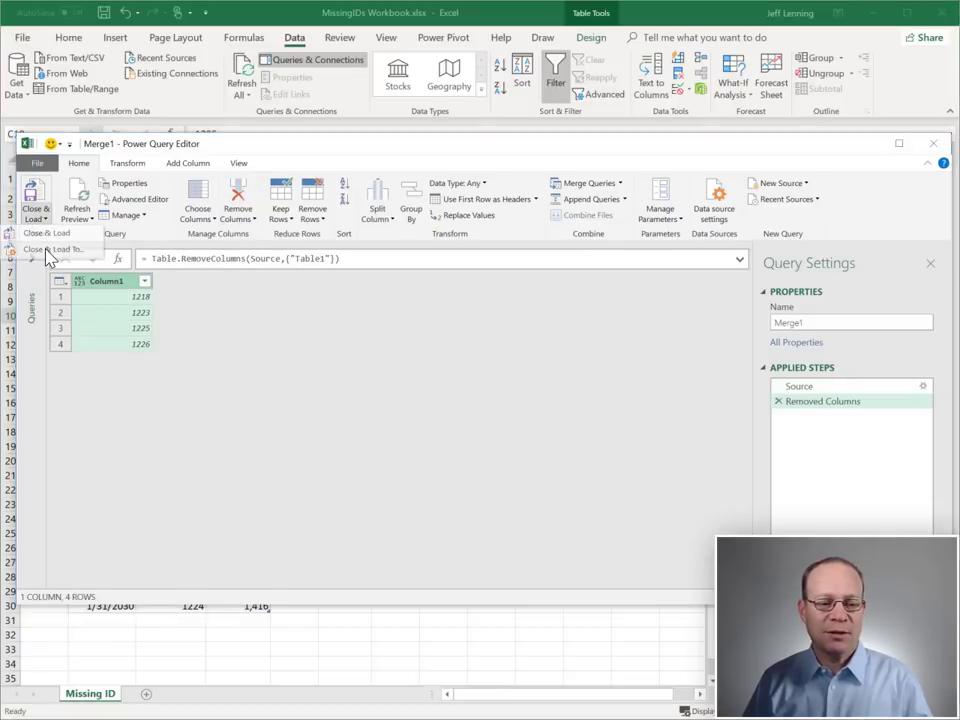
left_click(47, 250)
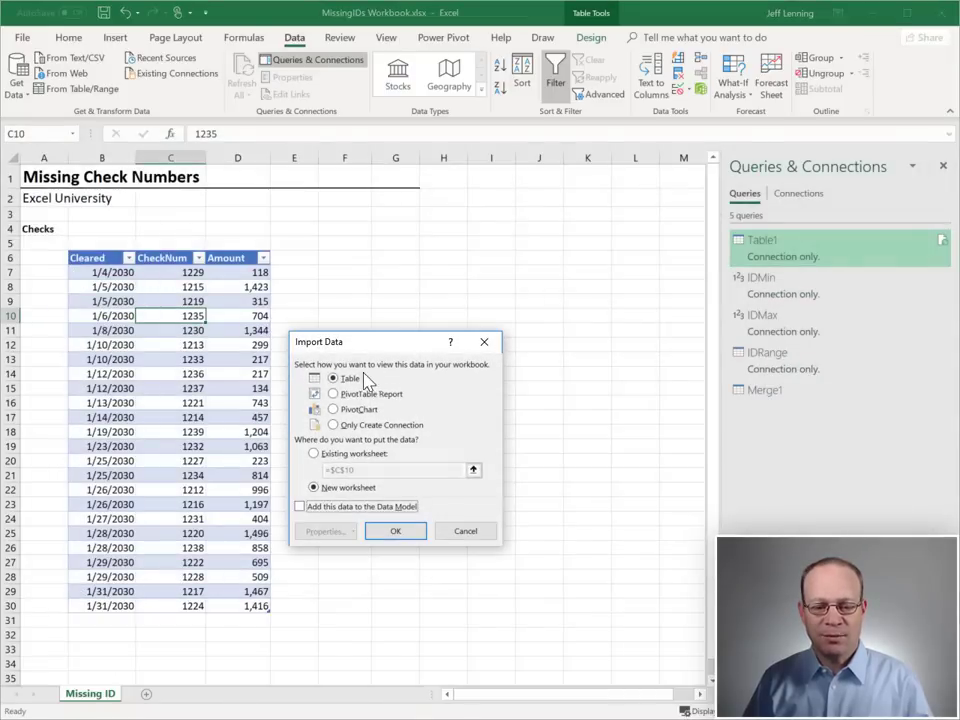
left_click(393, 531)
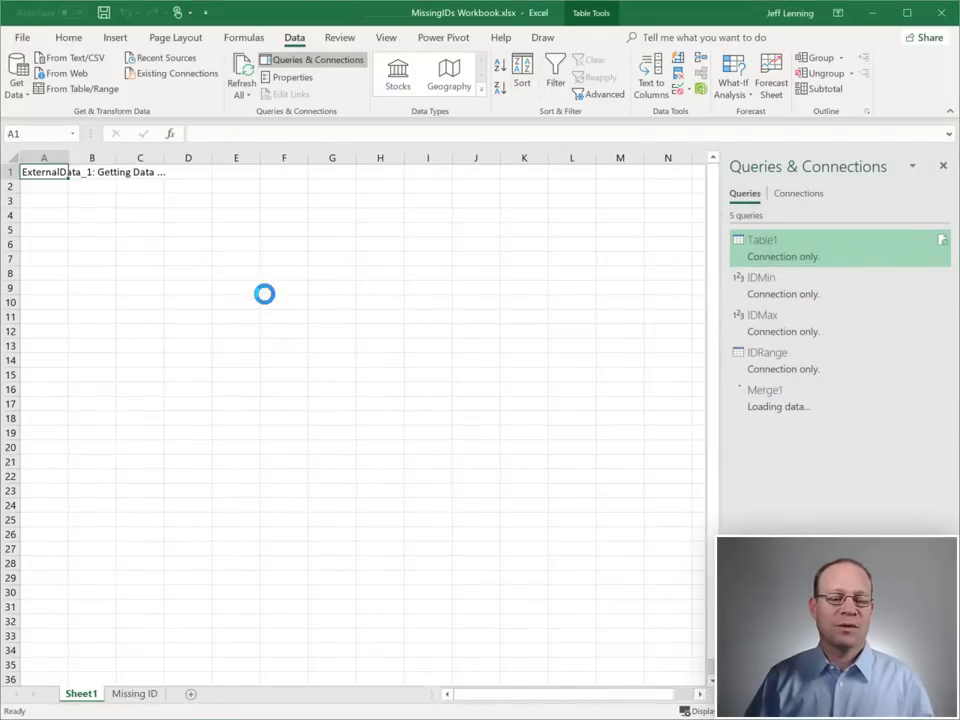
scroll(159, 304, "up", 4)
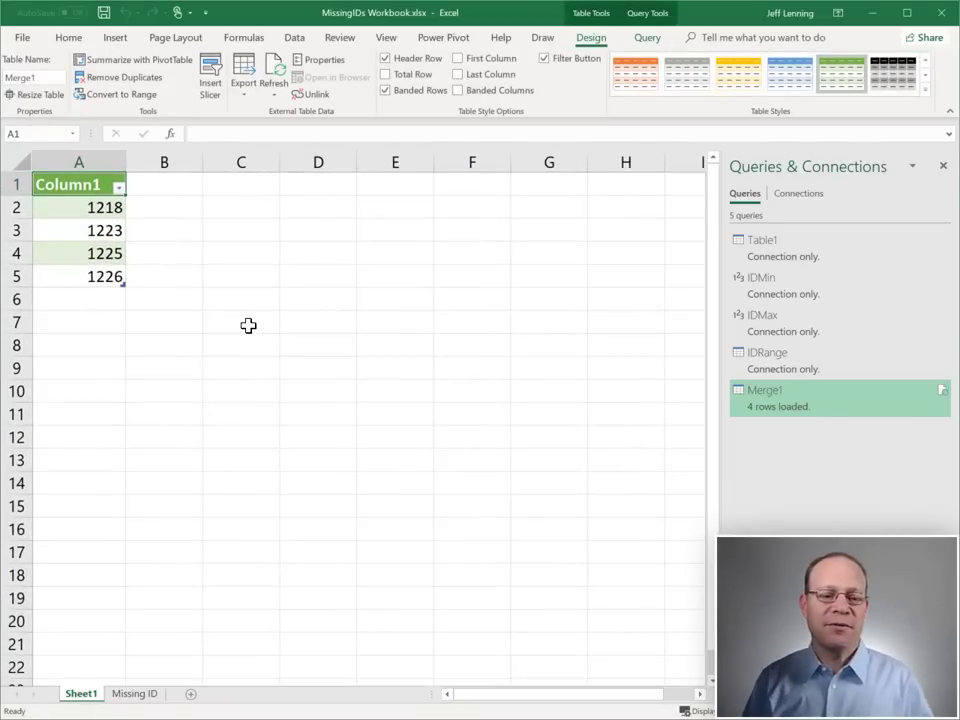
Step: Review the checks data on the Missing ID sheet, browsing Get Data without choosing a source
left_click(133, 694)
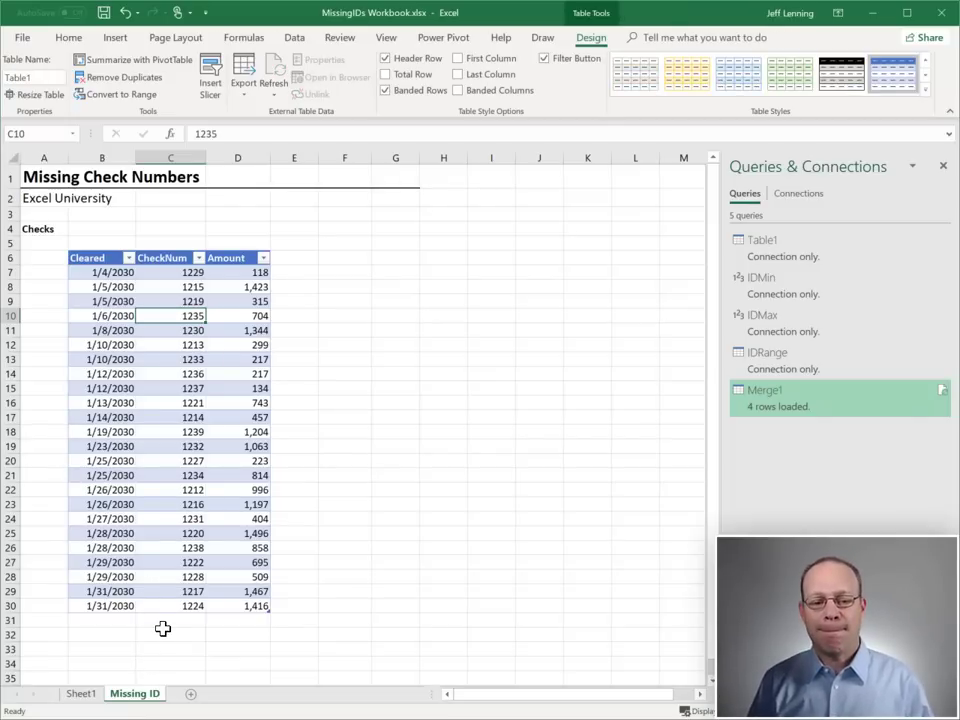
left_click(105, 272)
left_click_drag(224, 290, 259, 606)
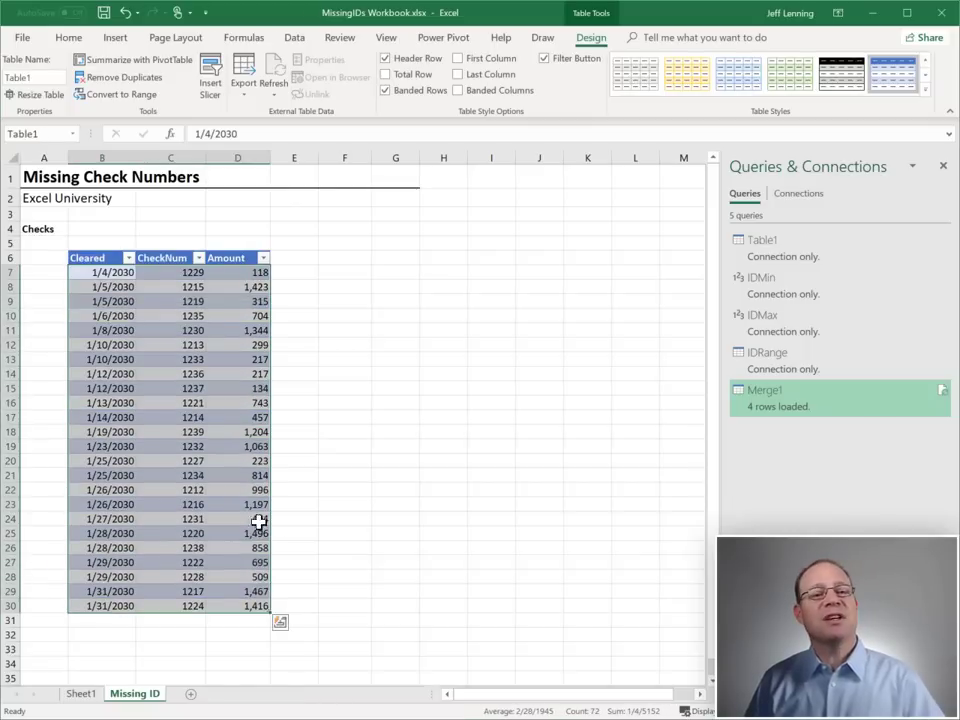
left_click(174, 275)
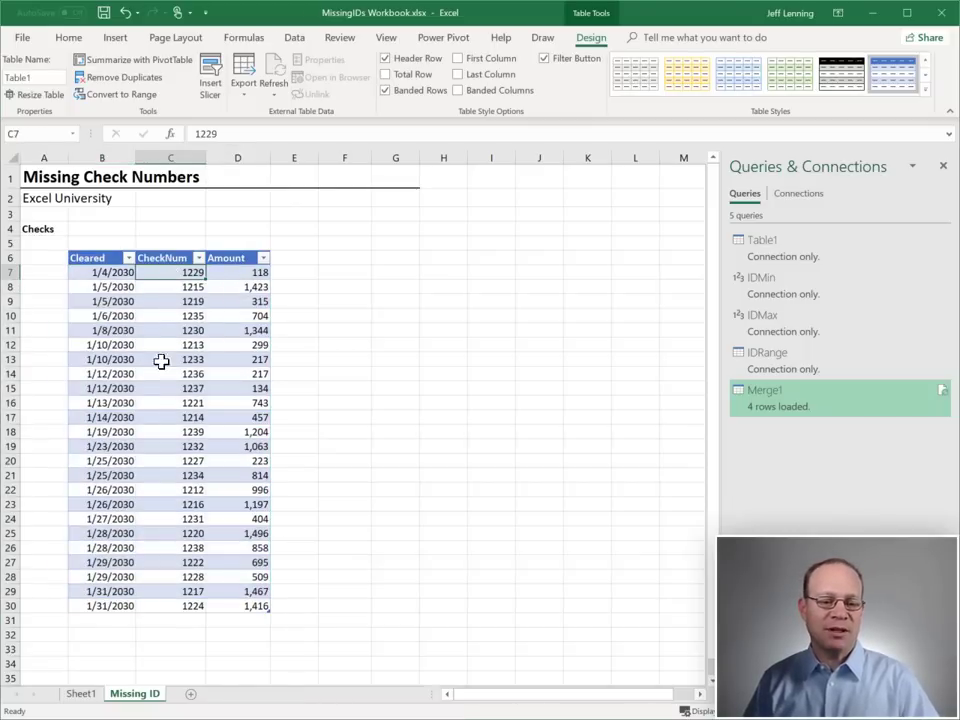
left_click(294, 39)
left_click(20, 92)
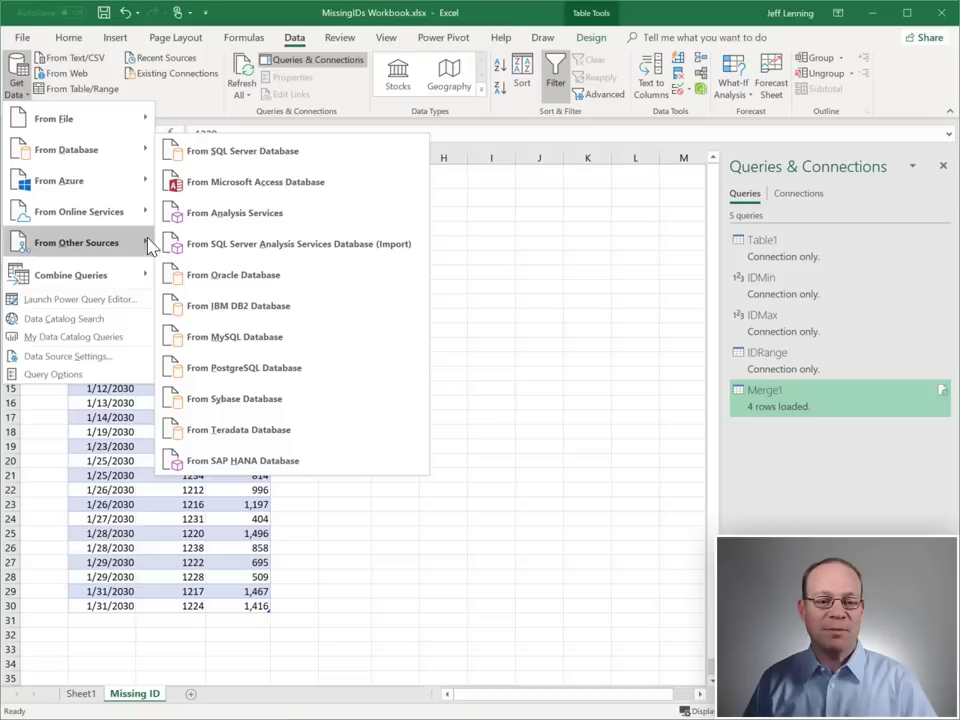
left_click(574, 486)
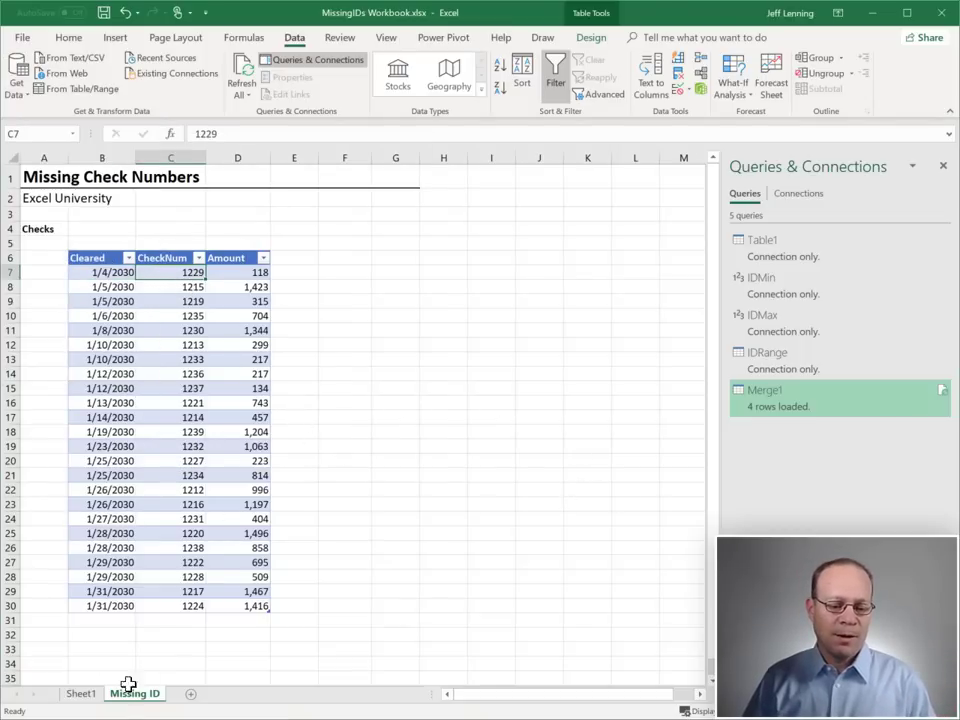
Step: Refresh the Merge1 missing check numbers table on Sheet1
left_click(72, 695)
right_click(107, 207)
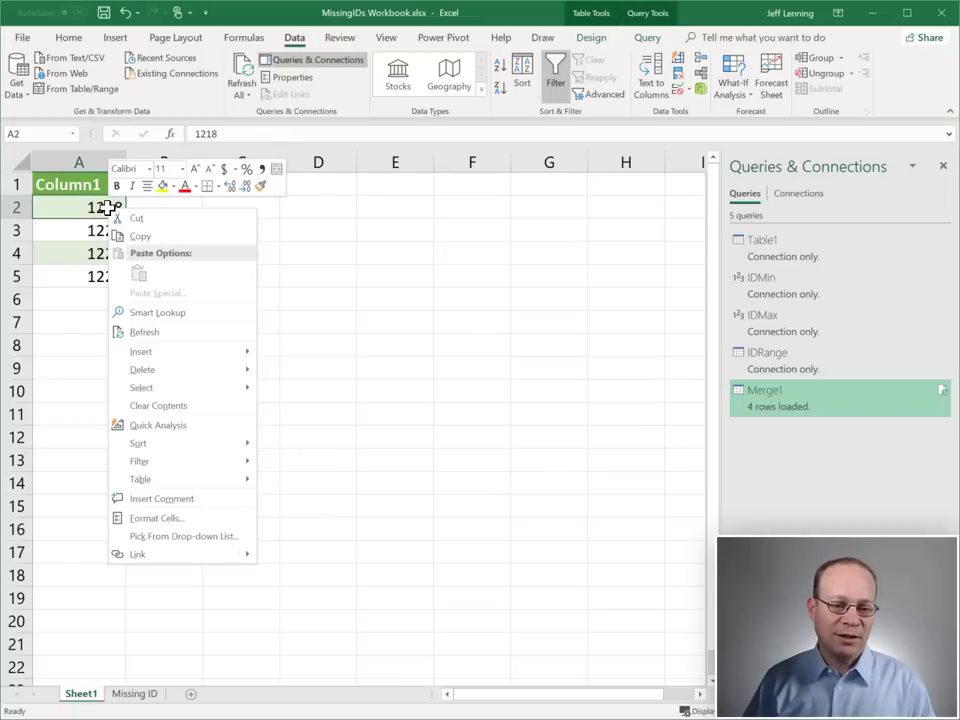
left_click(156, 334)
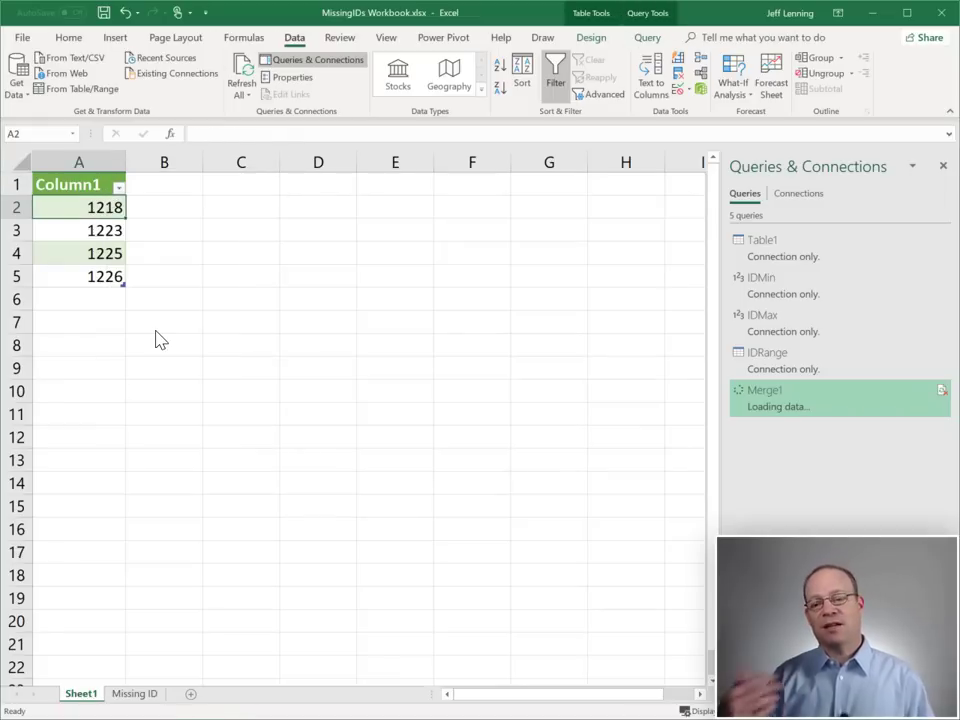